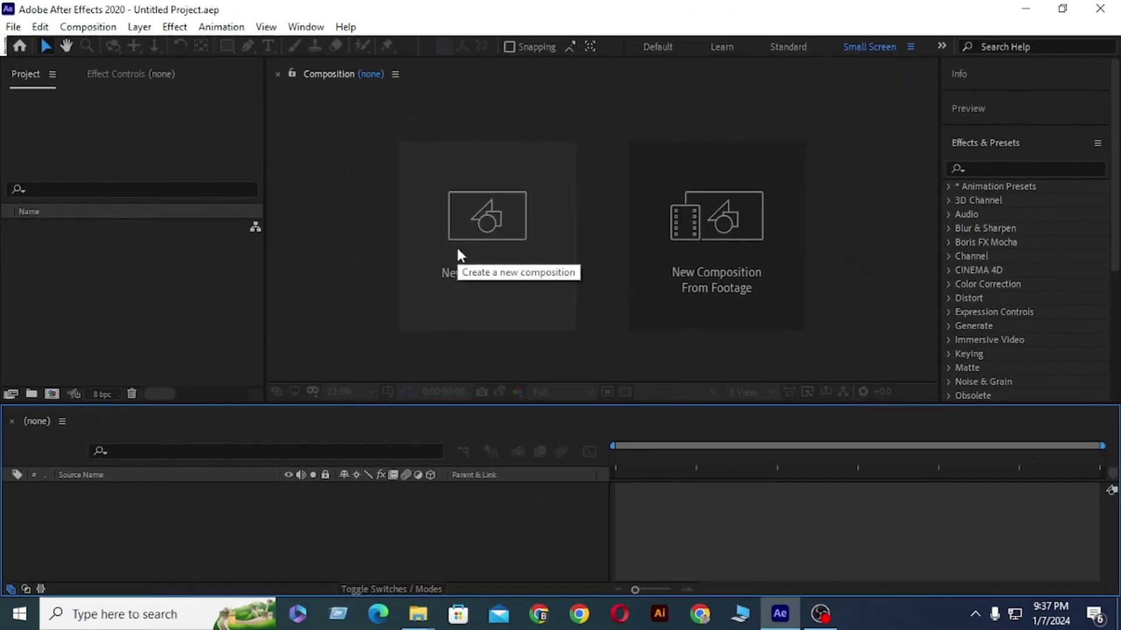
# Create a composition named 'car' at 3200 × 1080, 15 seconds long at 30 fps
pyautogui.click(456, 245)
pyautogui.write('car')
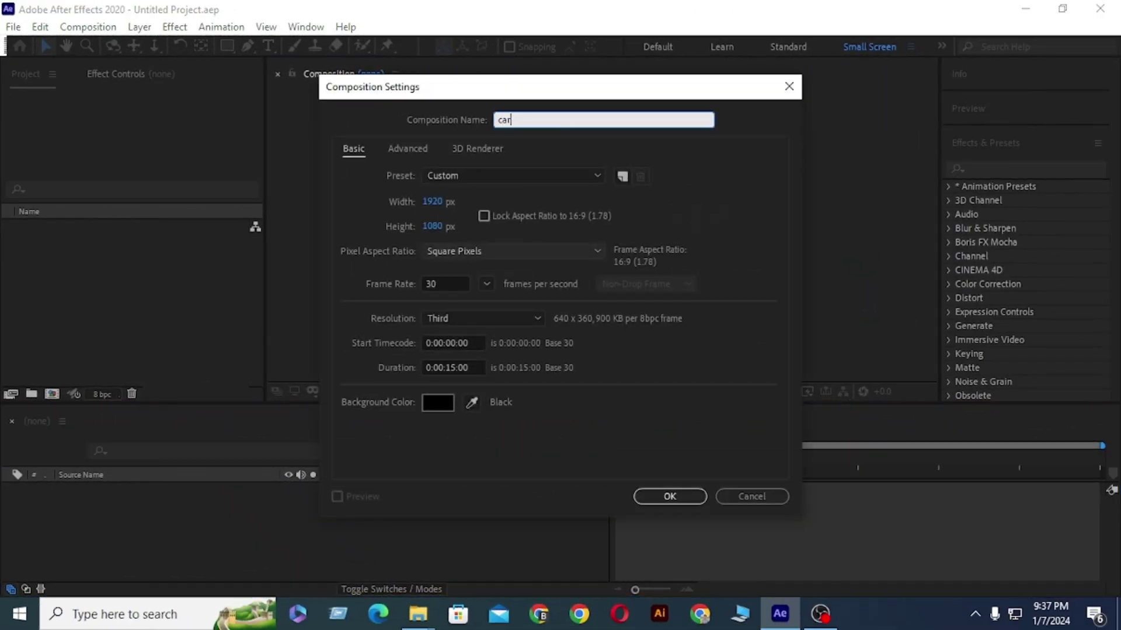
pyautogui.click(432, 201)
pyautogui.write('3')
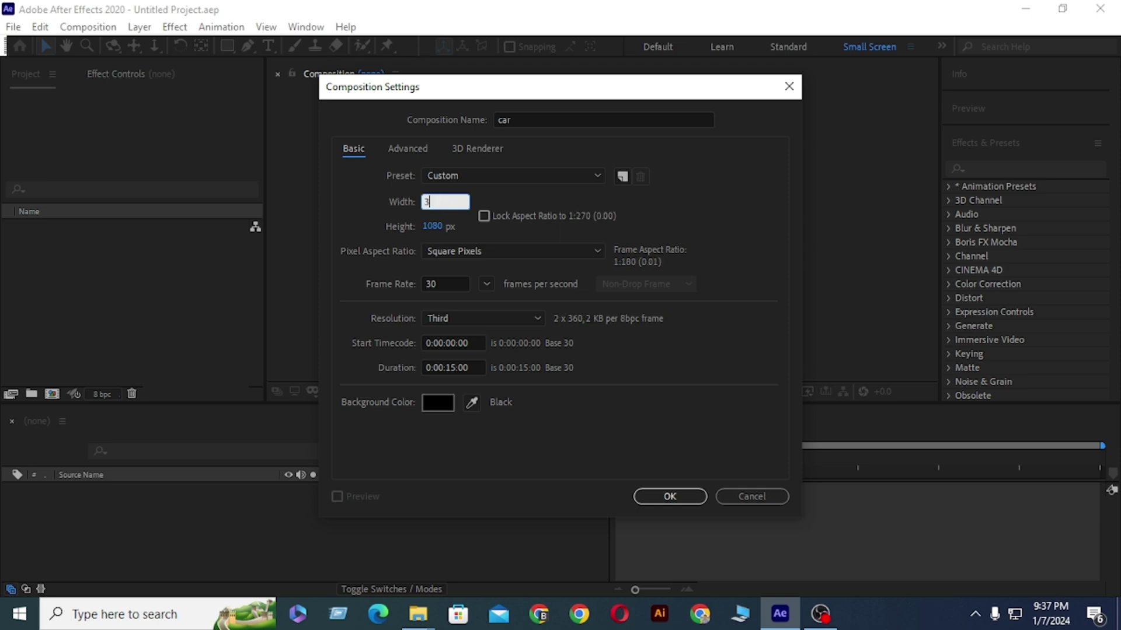
pyautogui.write('200')
pyautogui.click(639, 496)
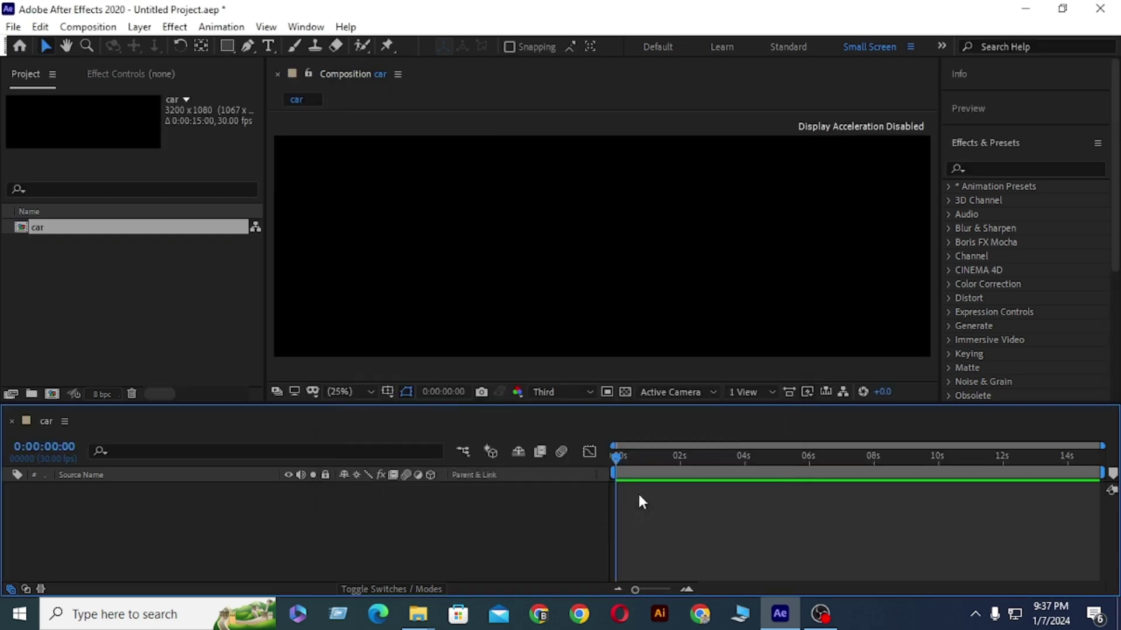
# Import BG.ai as footage and add it to the car composition
pyautogui.rightClick(165, 299)
pyautogui.moveTo(200, 375)
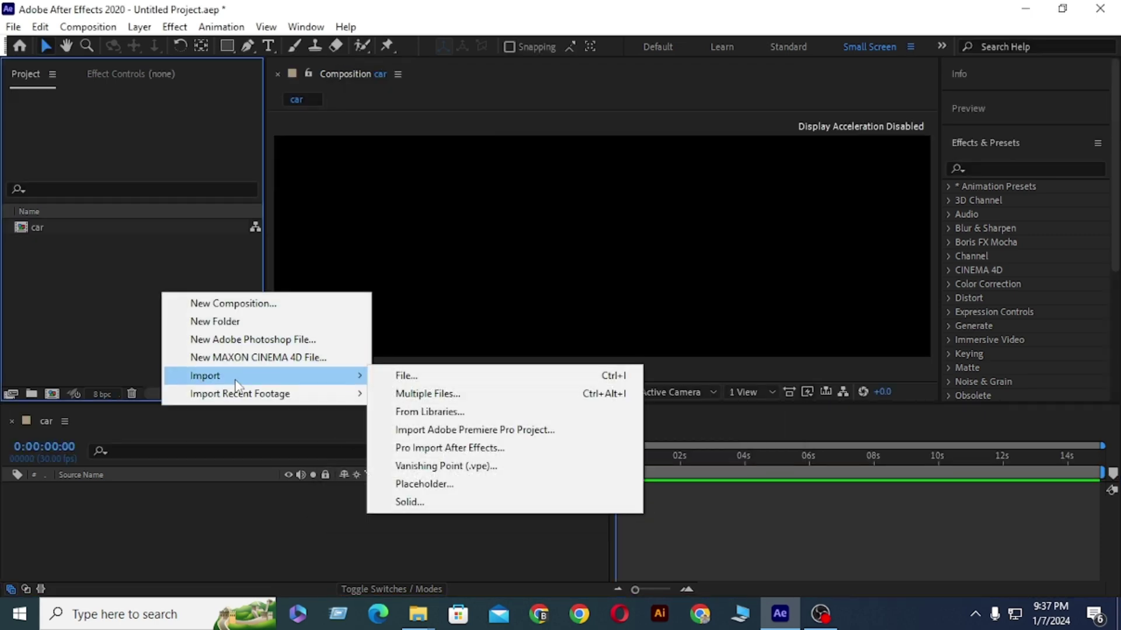
pyautogui.click(376, 375)
pyautogui.click(192, 186)
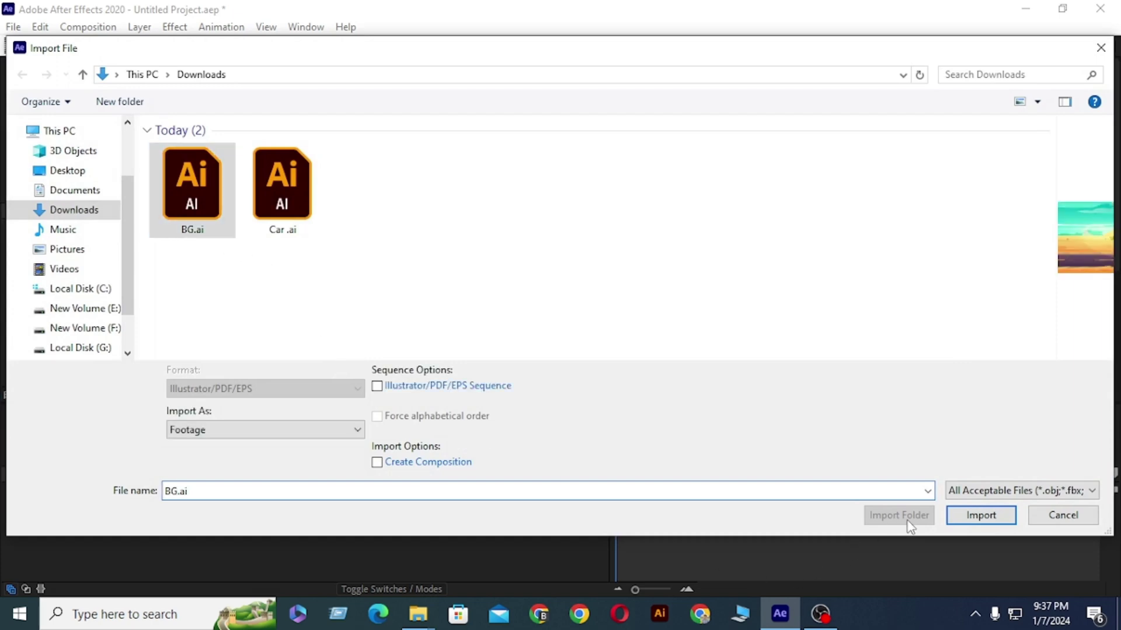
pyautogui.click(961, 516)
pyautogui.click(585, 371)
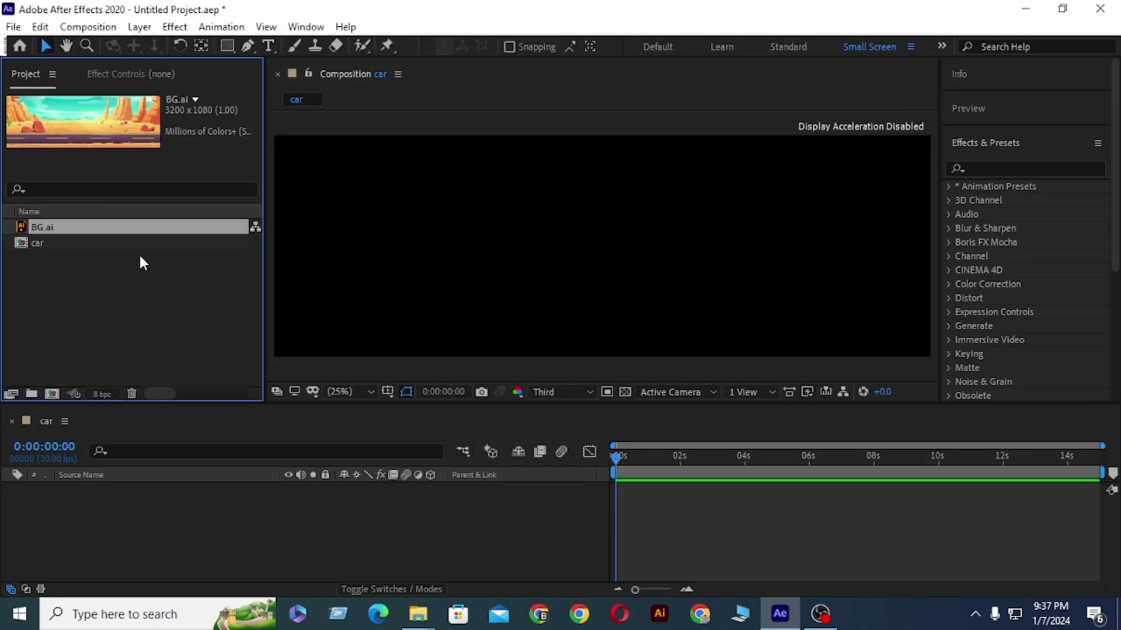
pyautogui.moveTo(81, 227); pyautogui.dragTo(124, 514)
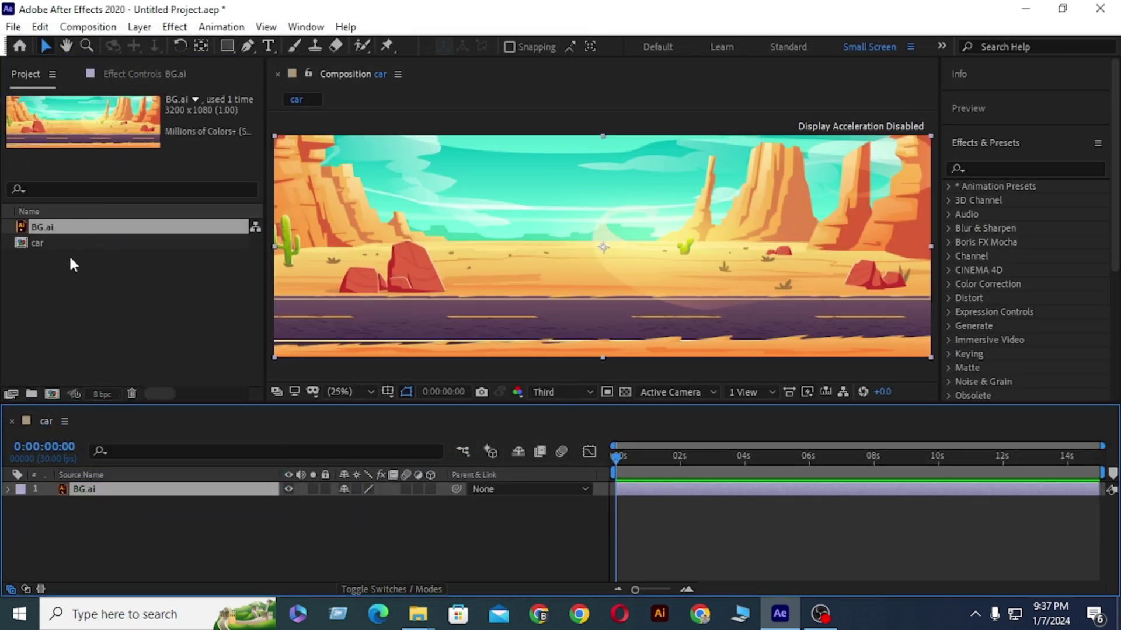
# Import Car.ai as a composition with layer sizes retained, then place it above the background on the road
pyautogui.rightClick(73, 279)
pyautogui.click(292, 362)
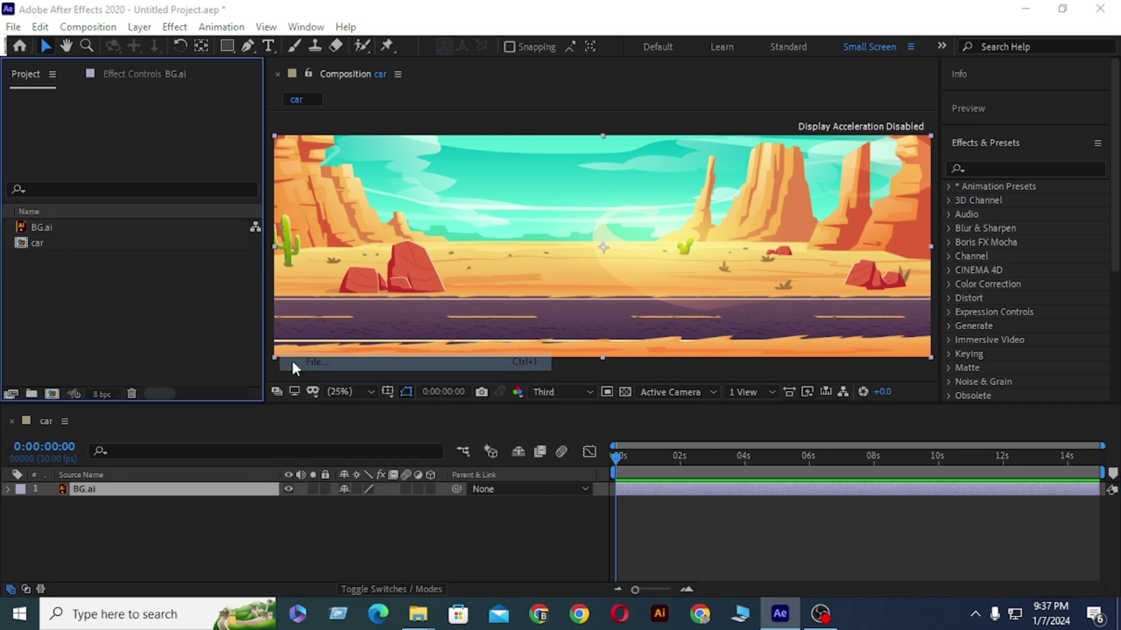
pyautogui.click(262, 198)
pyautogui.click(292, 429)
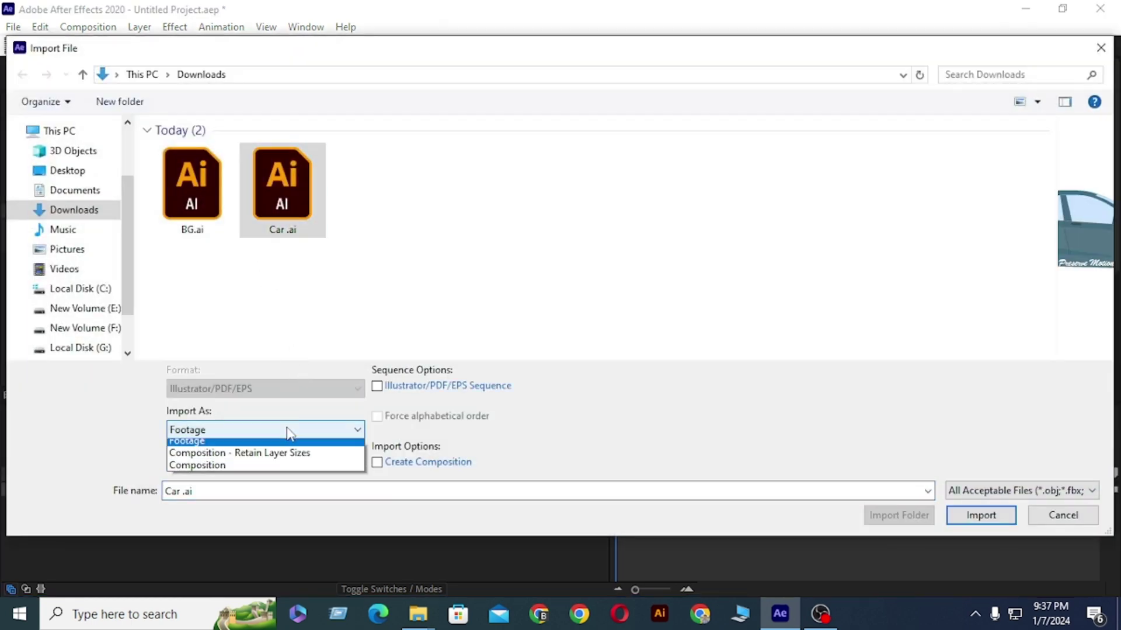
pyautogui.click(287, 455)
pyautogui.click(989, 517)
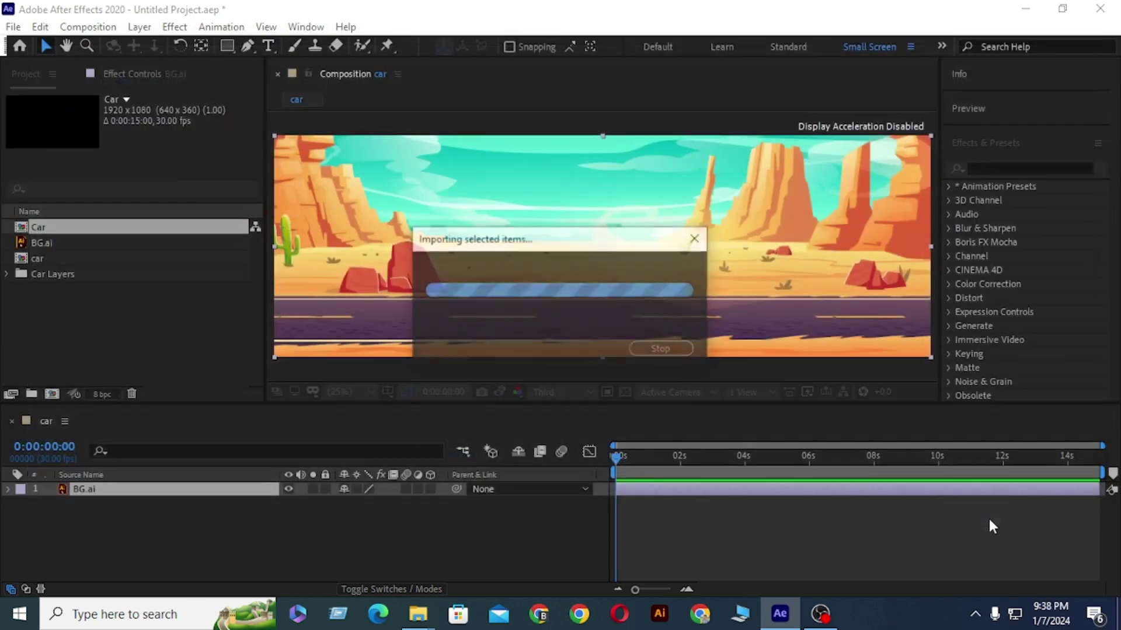
pyautogui.moveTo(82, 260); pyautogui.dragTo(124, 491)
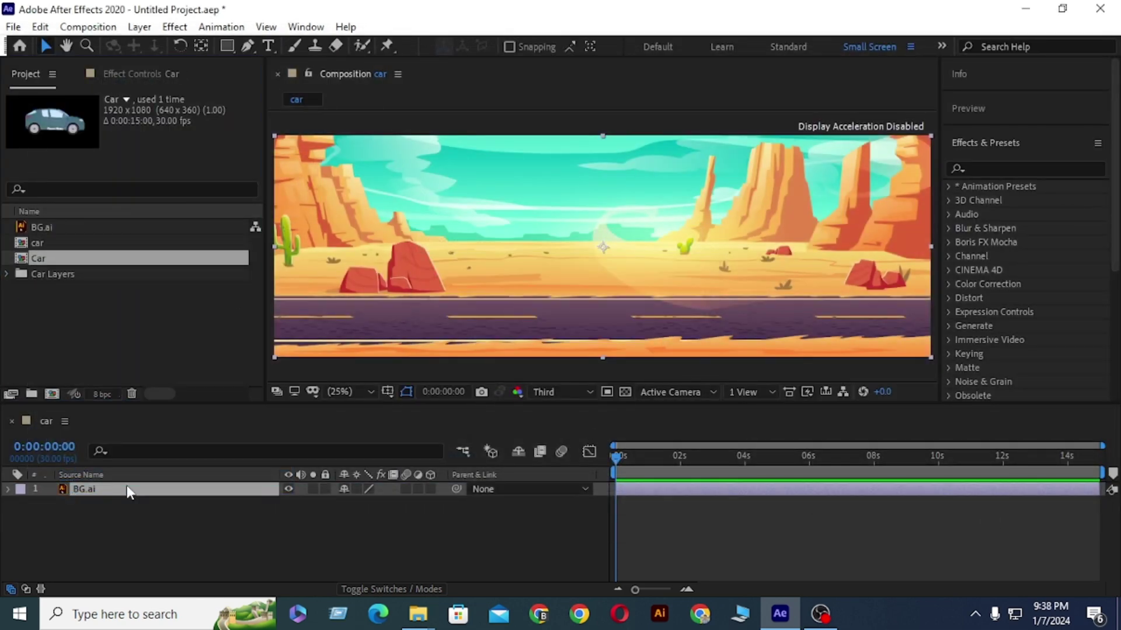
pyautogui.moveTo(588, 260); pyautogui.dragTo(585, 283)
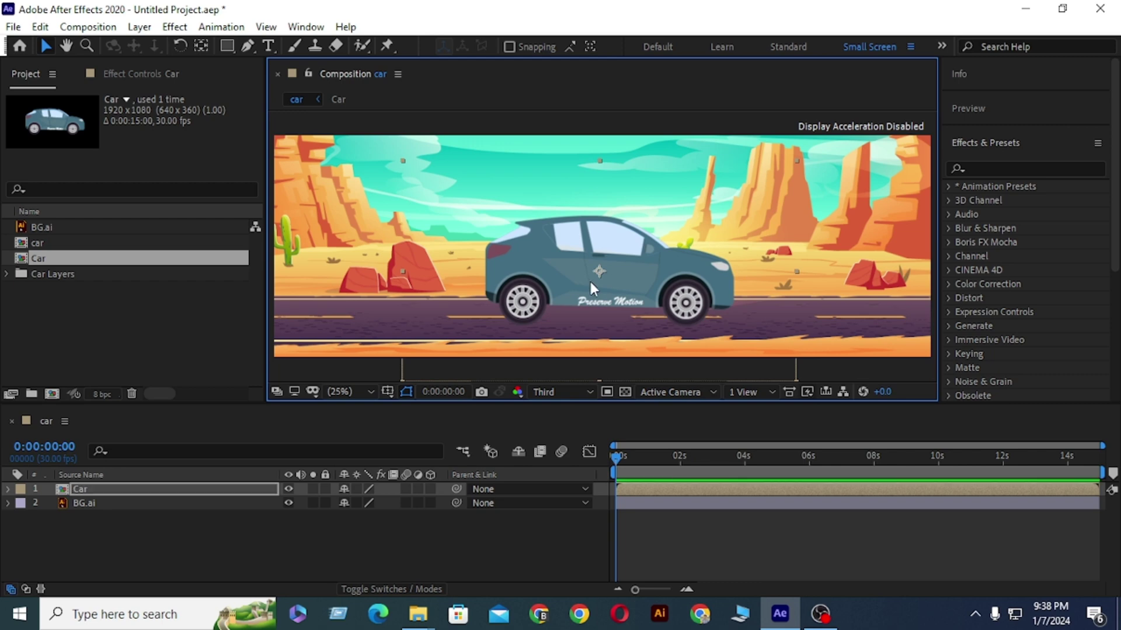
# Apply Motion Tile to BG.ai with a Tile Center X of 32000
pyautogui.click(188, 503)
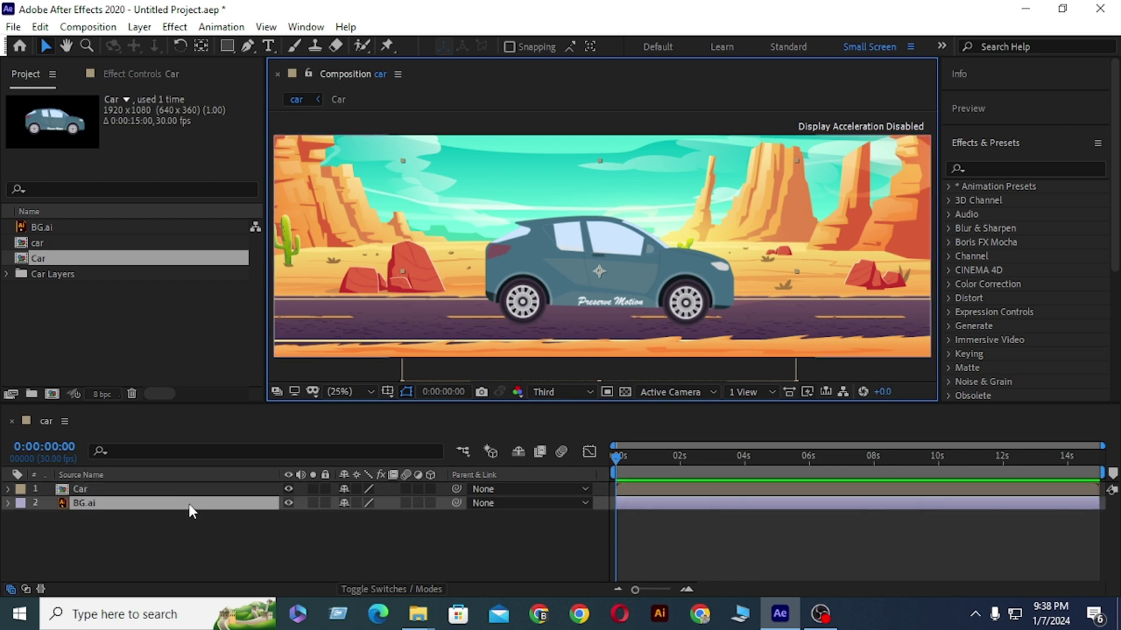
pyautogui.click(972, 168)
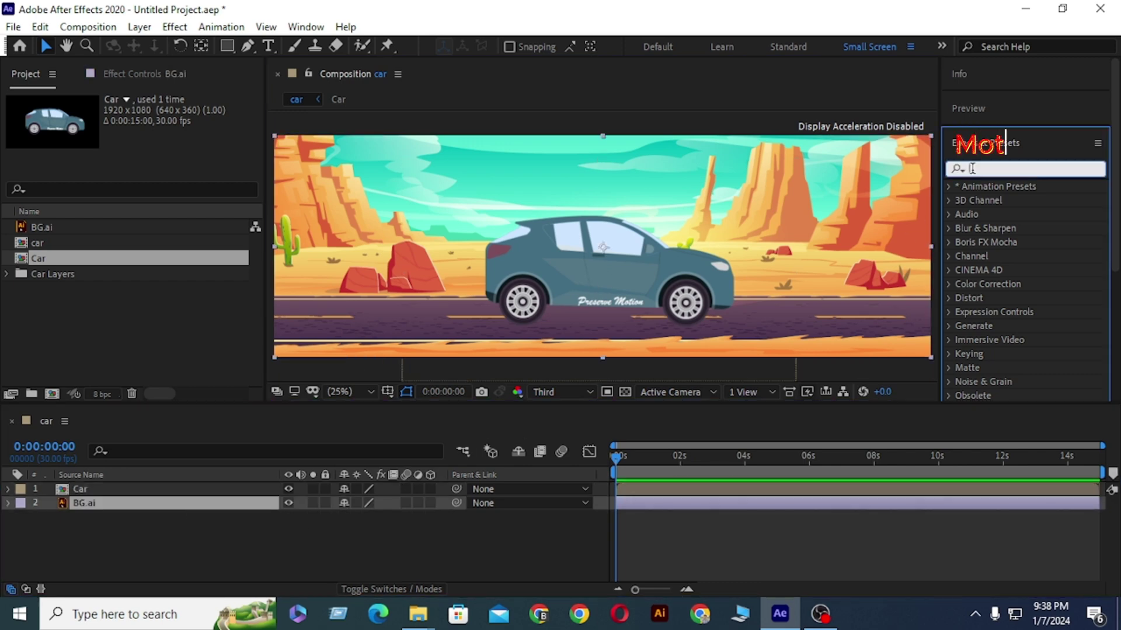
pyautogui.write('mot')
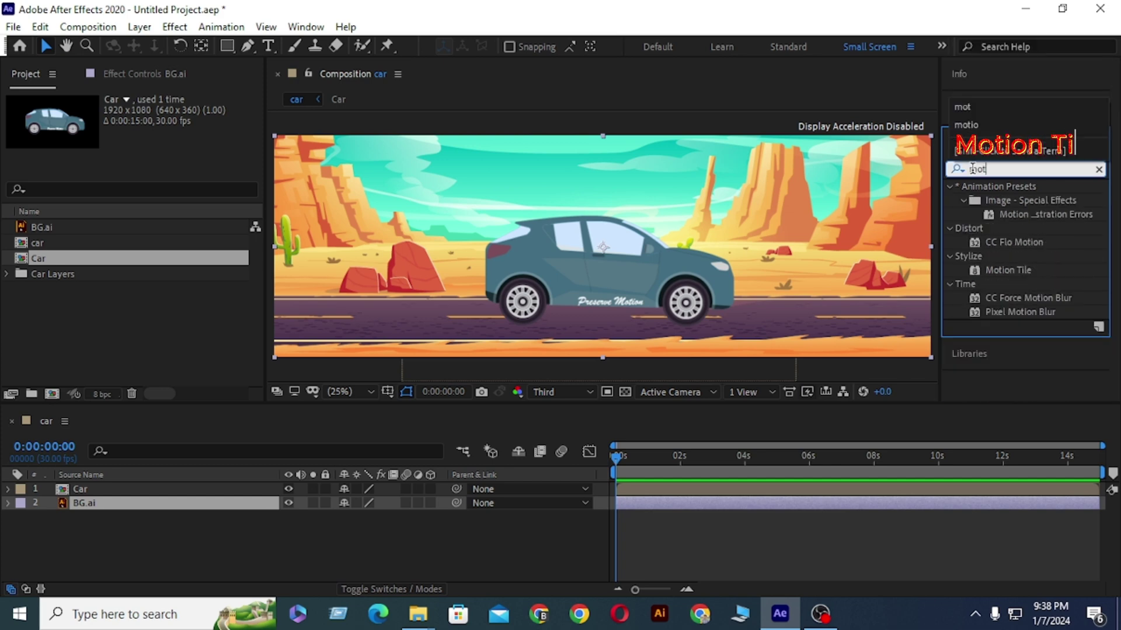
pyautogui.doubleClick(1010, 269)
pyautogui.write('32000')
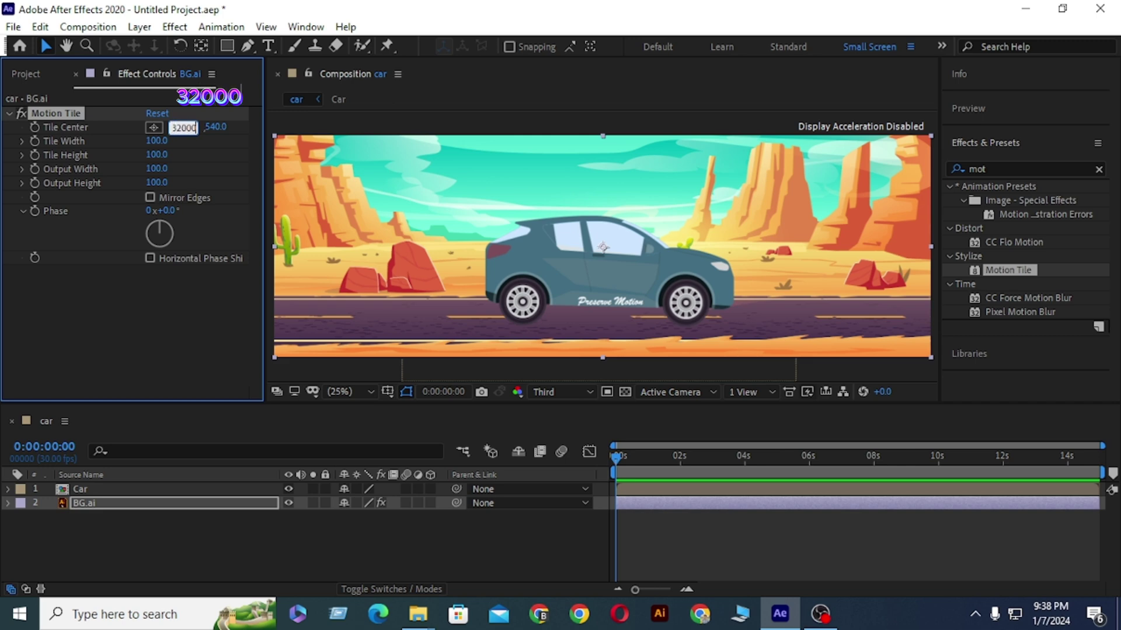
pyautogui.click(192, 541)
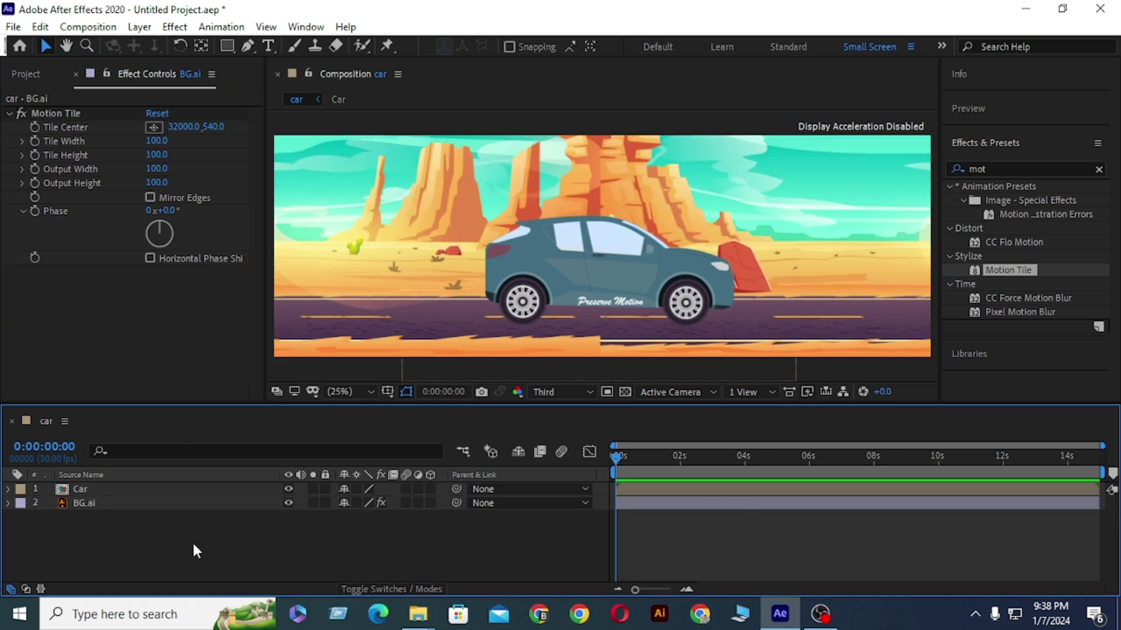
# Enable Mirror Edges on the background's Motion Tile effect
pyautogui.click(183, 503)
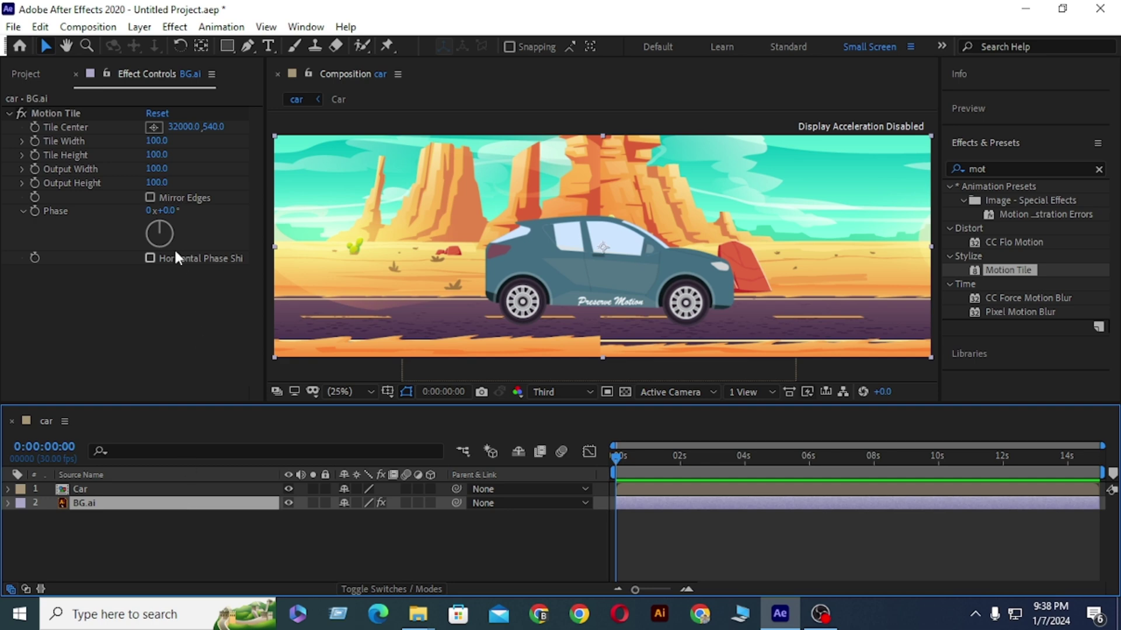
pyautogui.click(150, 198)
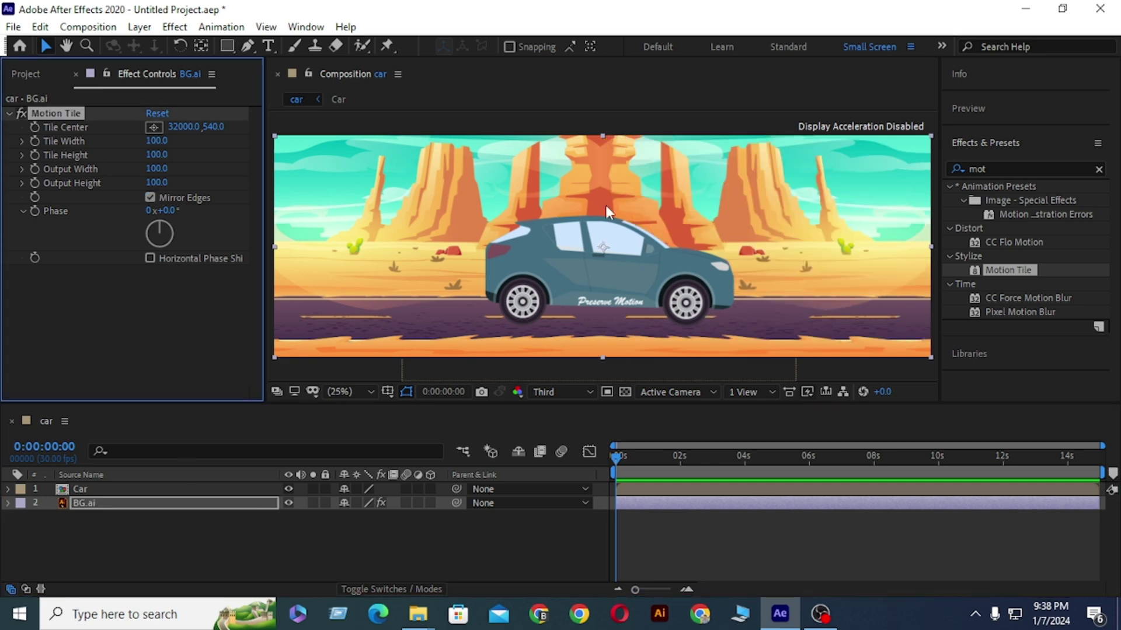
pyautogui.click(150, 197)
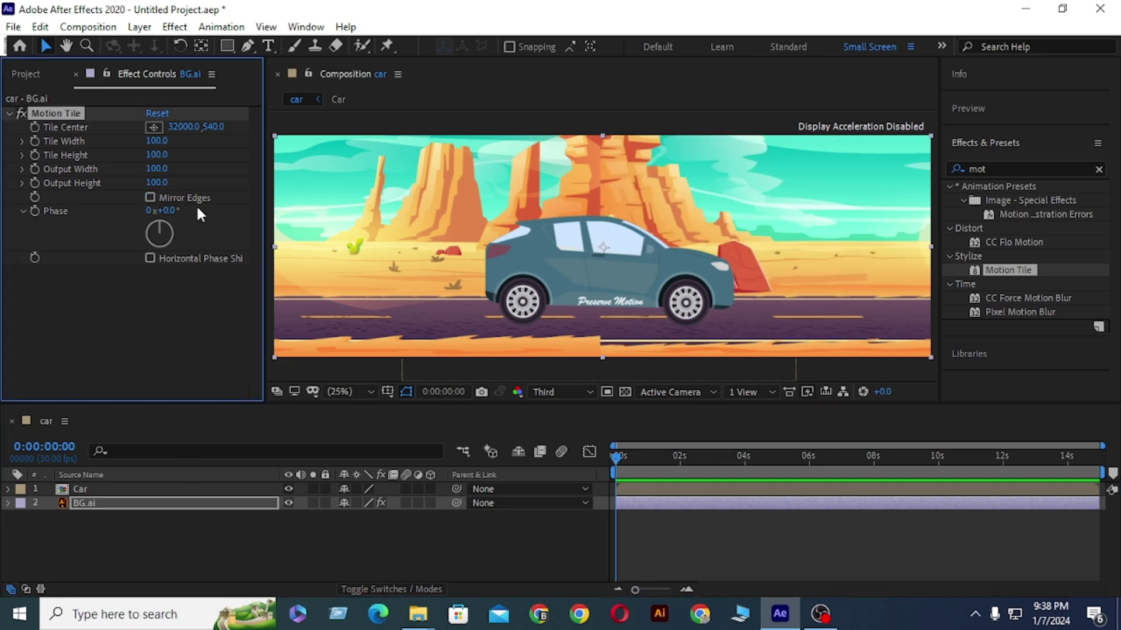
pyautogui.click(150, 198)
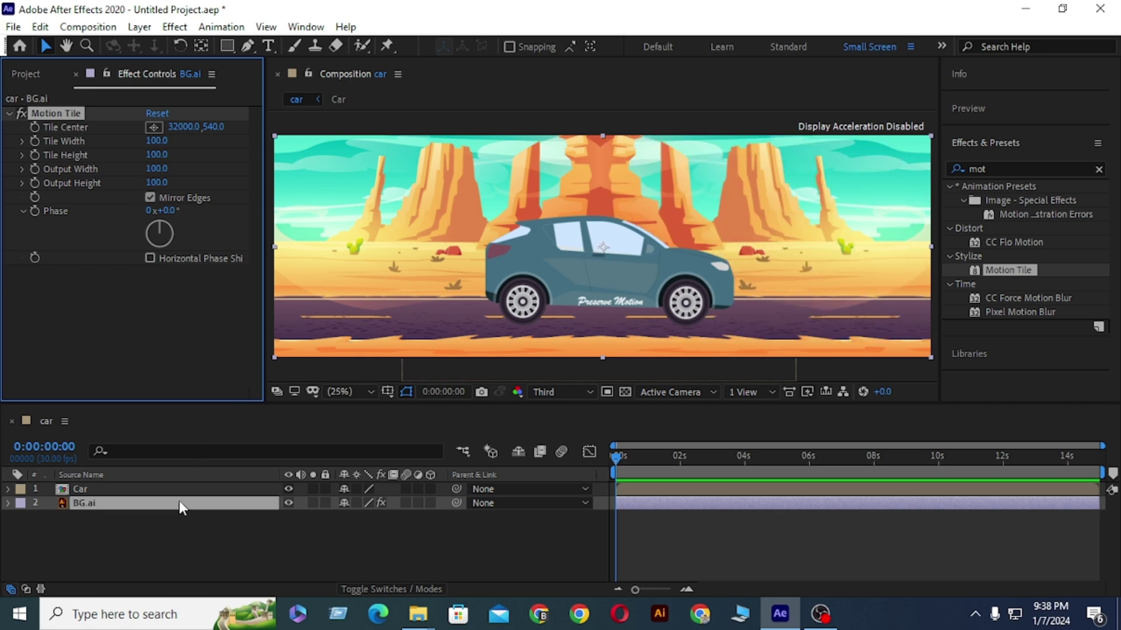
pyautogui.click(84, 505)
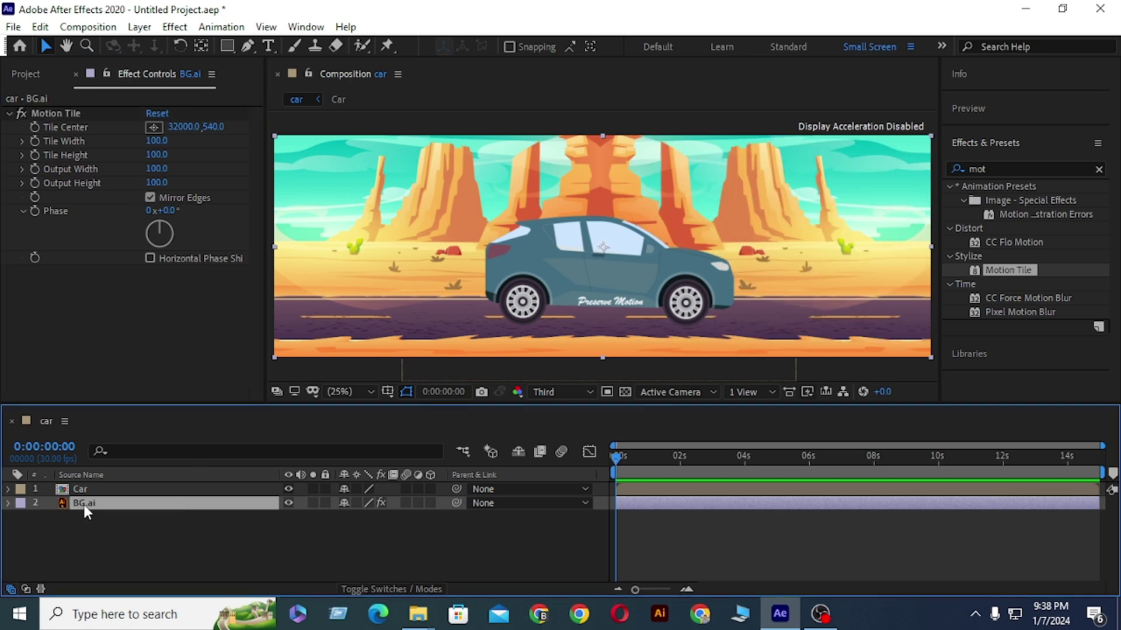
# Keyframe BG.ai's Tile Center X from 32000 at the start to -200 at about 12 seconds
pyautogui.click(35, 125)
pyautogui.moveTo(622, 458); pyautogui.dragTo(926, 487)
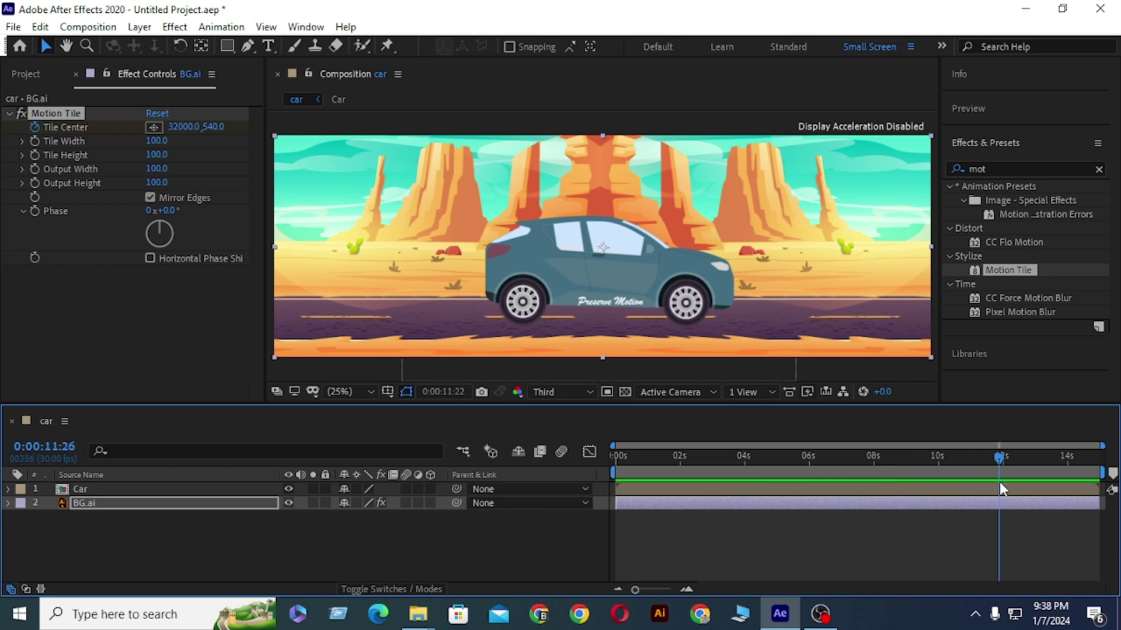
pyautogui.moveTo(1000, 483); pyautogui.dragTo(1004, 486)
pyautogui.click(185, 127)
pyautogui.write('-')
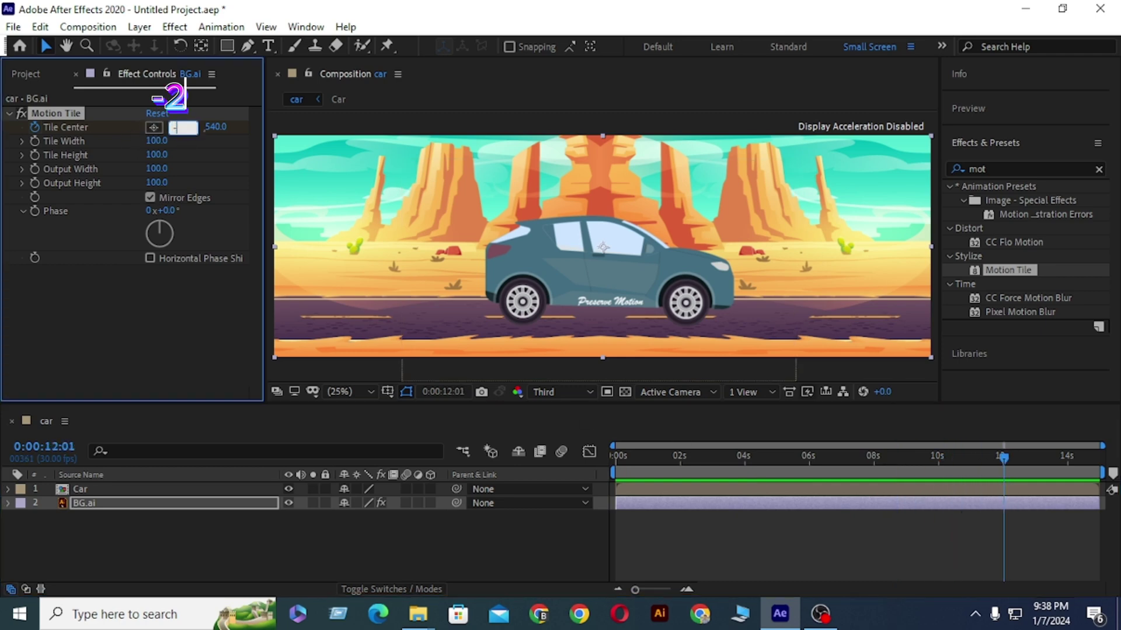
pyautogui.write('200')
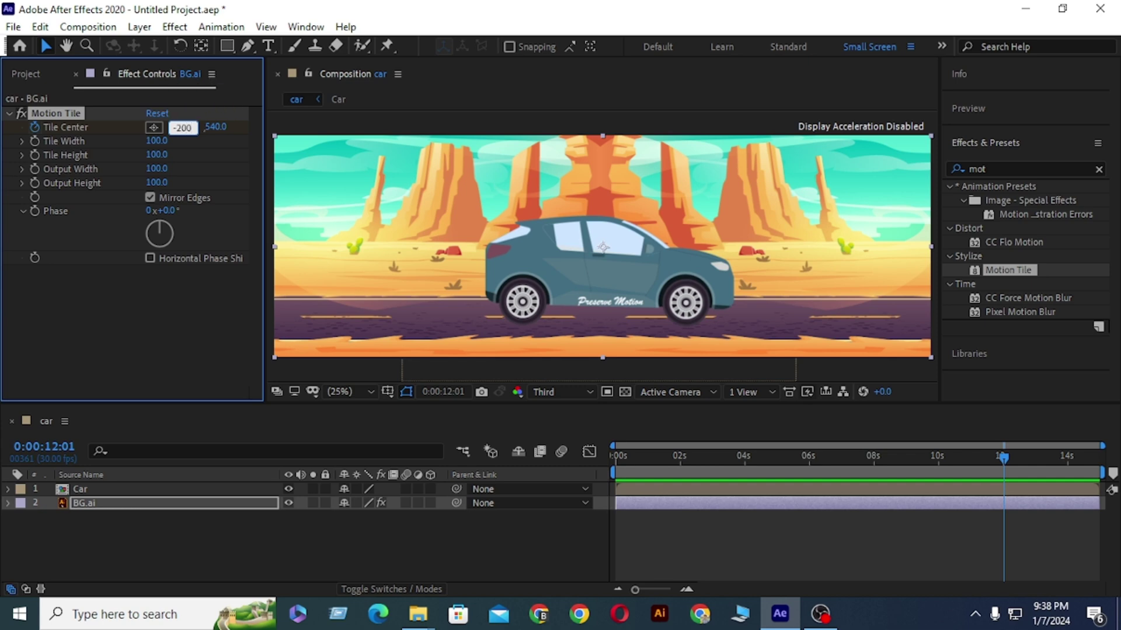
pyautogui.click(317, 539)
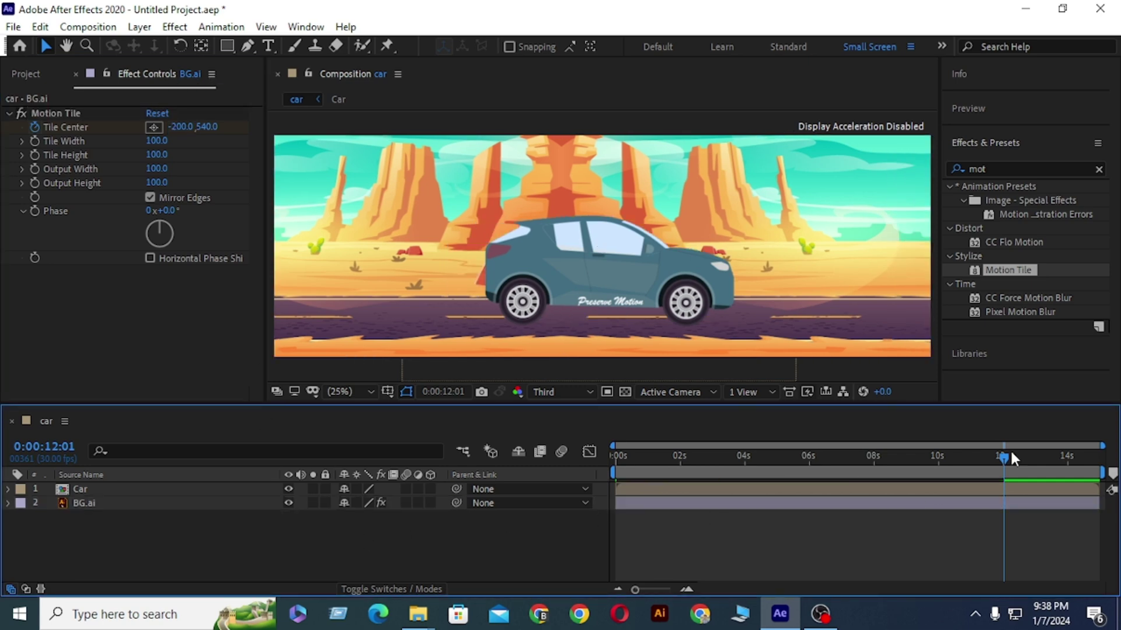
# Preview the scrolling background from the start, then open the Car precomp
pyautogui.press('Home')
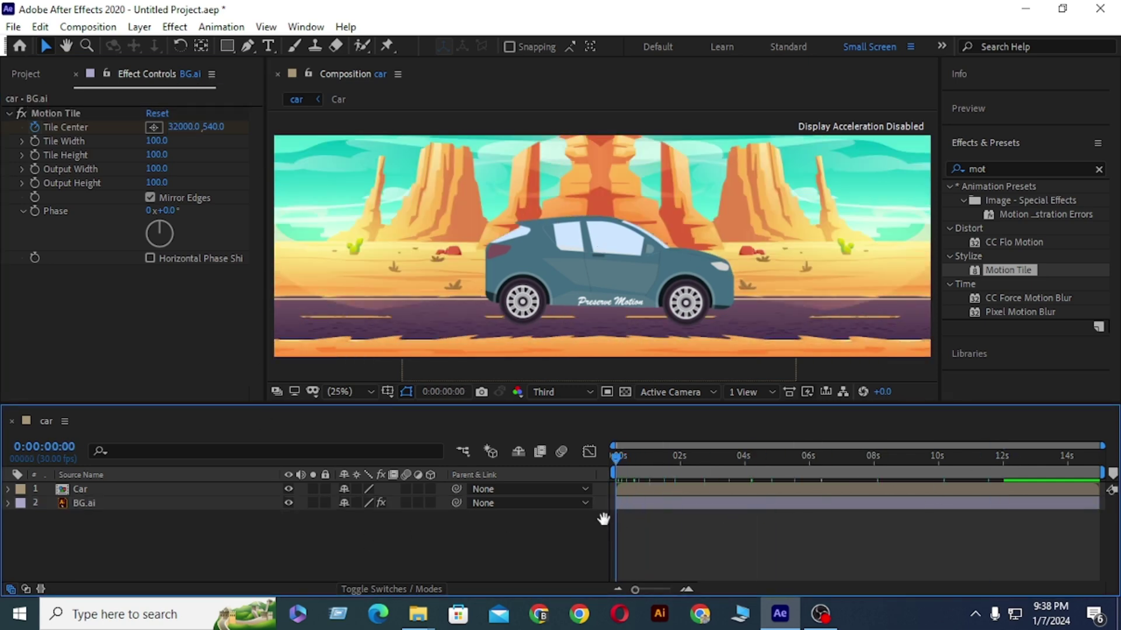
pyautogui.press('space')
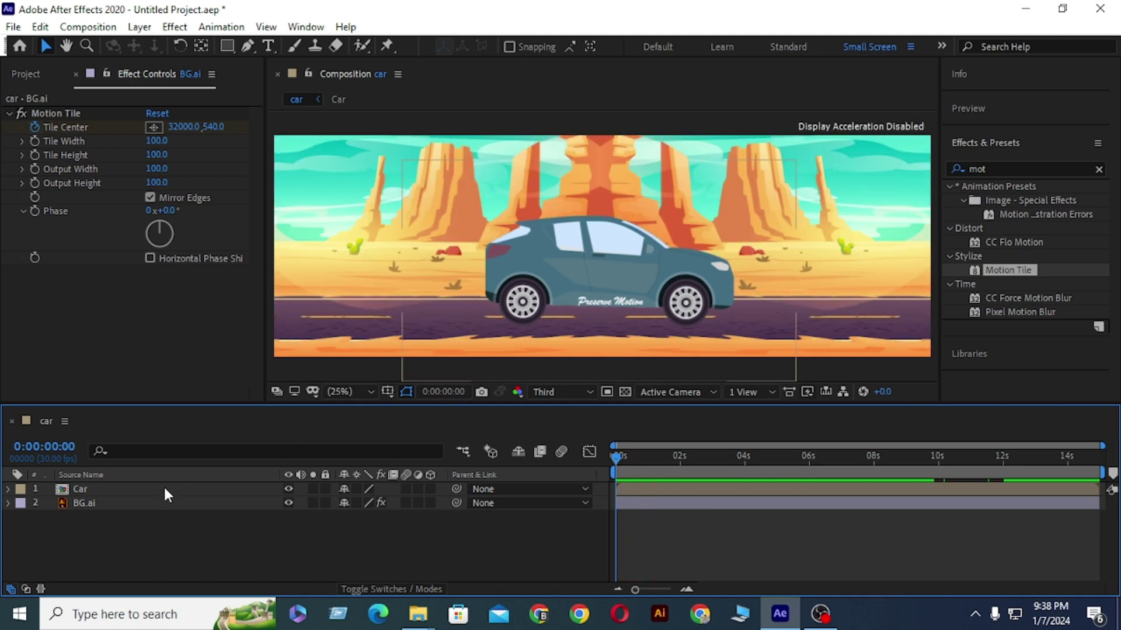
pyautogui.doubleClick(164, 488)
# Keyframe the car Body's Position so Y dips from 493.9 to 502.9 mid-bounce
pyautogui.click(164, 488)
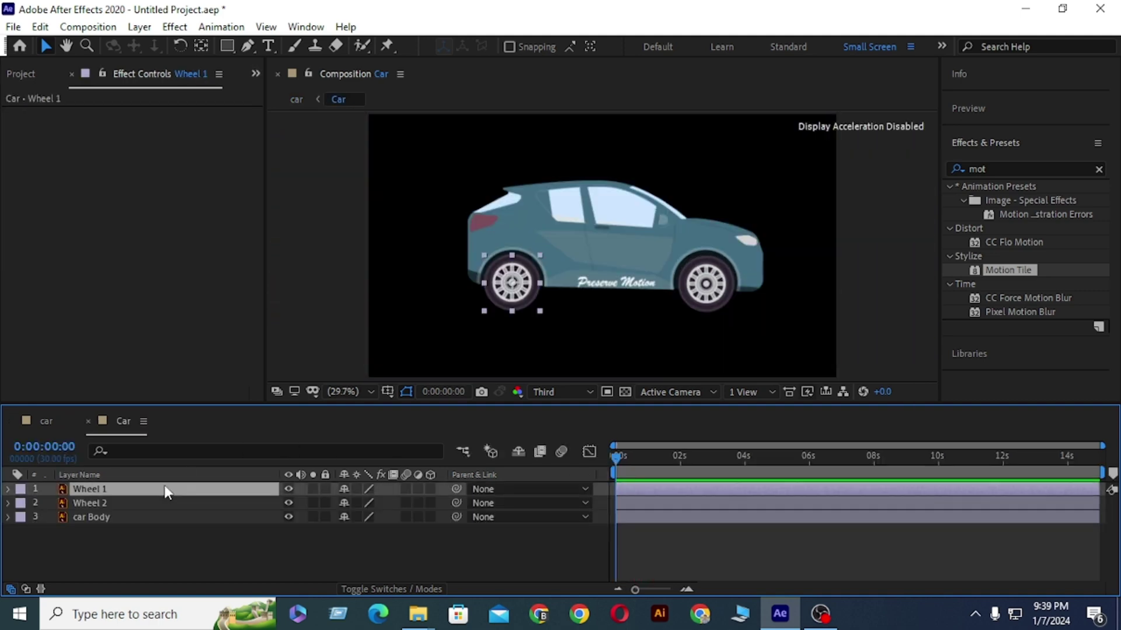
pyautogui.click(155, 502)
pyautogui.click(149, 518)
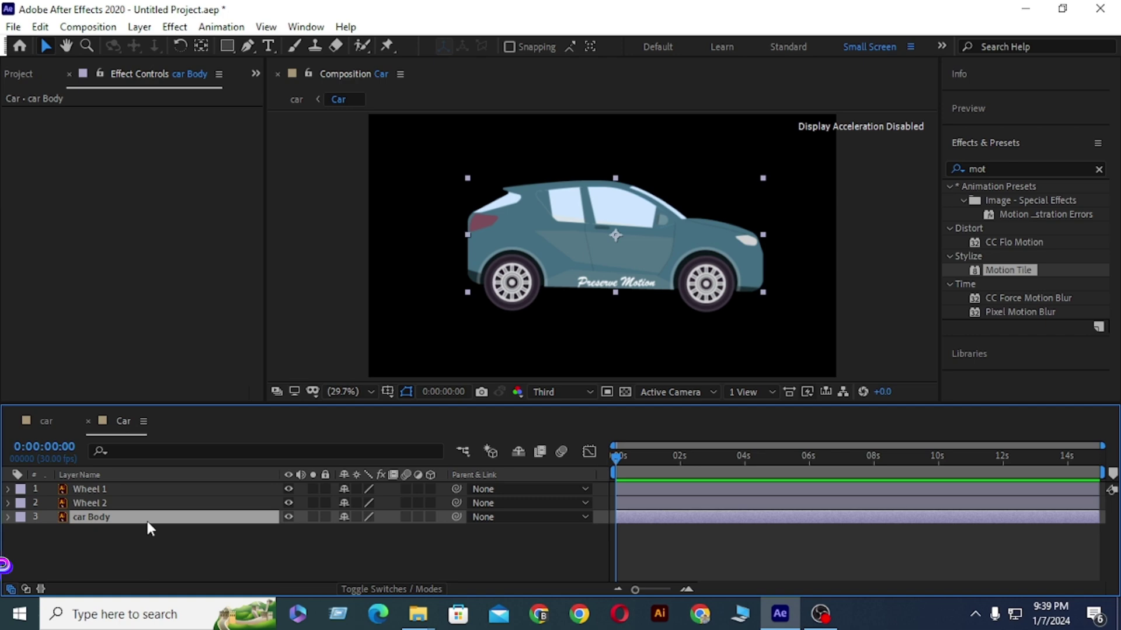
pyautogui.hotkey('ctrl', 'p')
pyautogui.hotkey('ctrl', 'p')
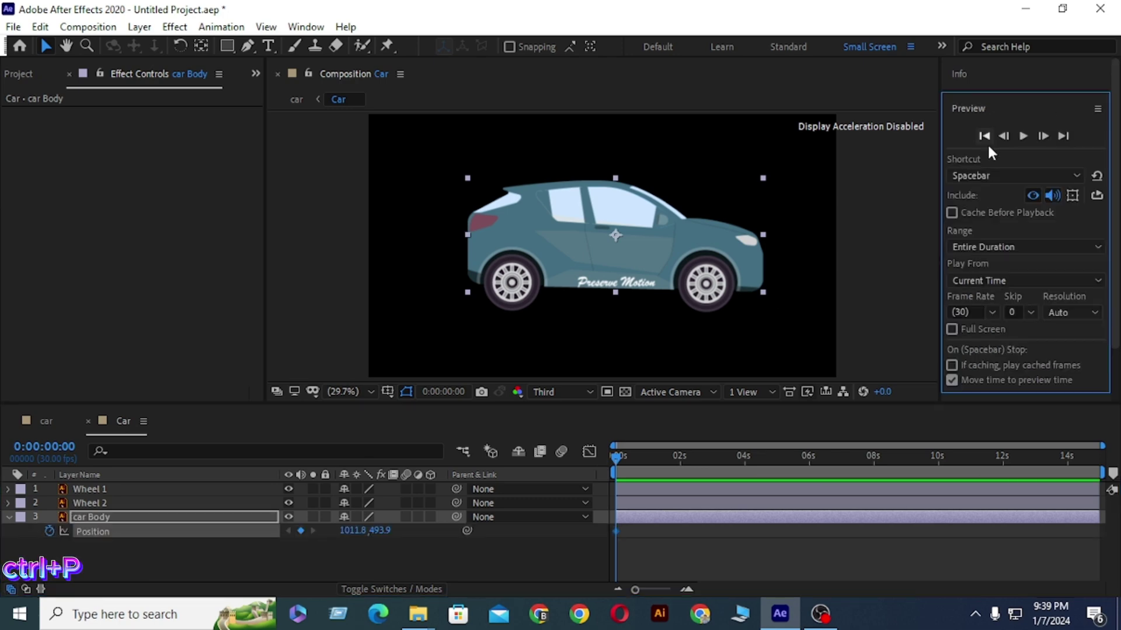
pyautogui.click(1042, 135)
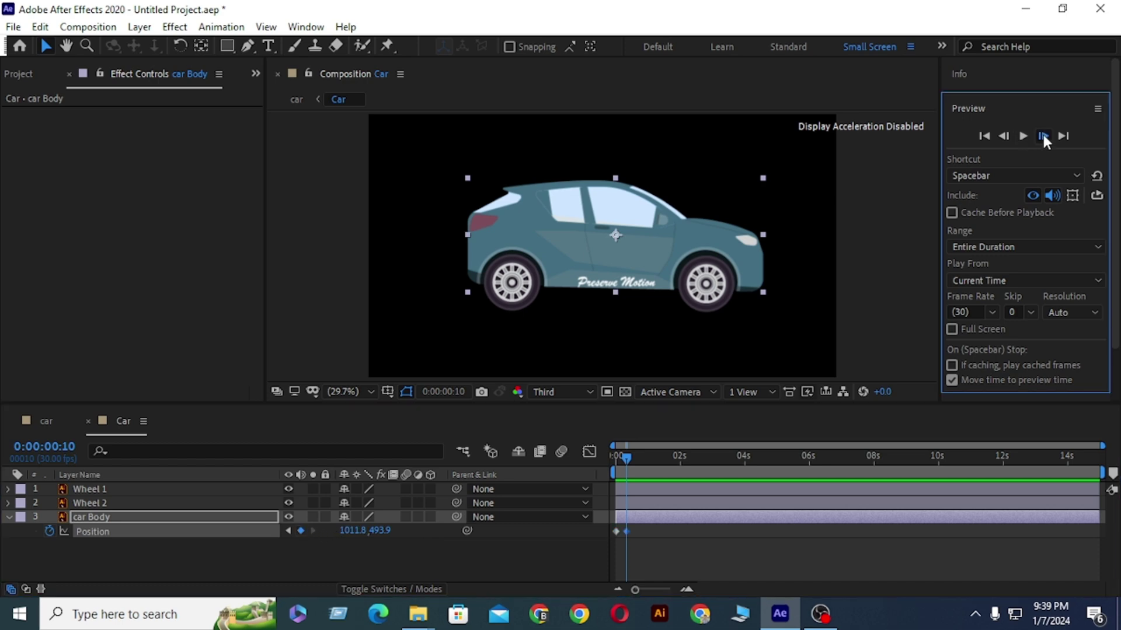
pyautogui.click(1043, 135)
pyautogui.click(1043, 136)
pyautogui.click(1043, 136)
pyautogui.click(300, 531)
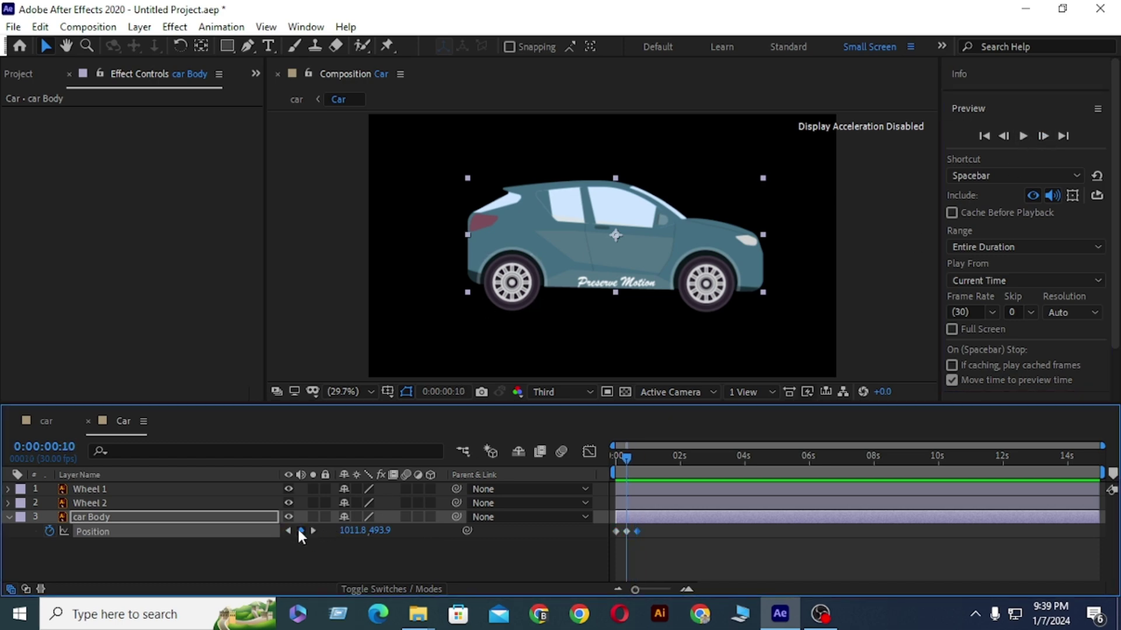
pyautogui.press('Down')
pyautogui.press('Down')
pyautogui.press('Down')
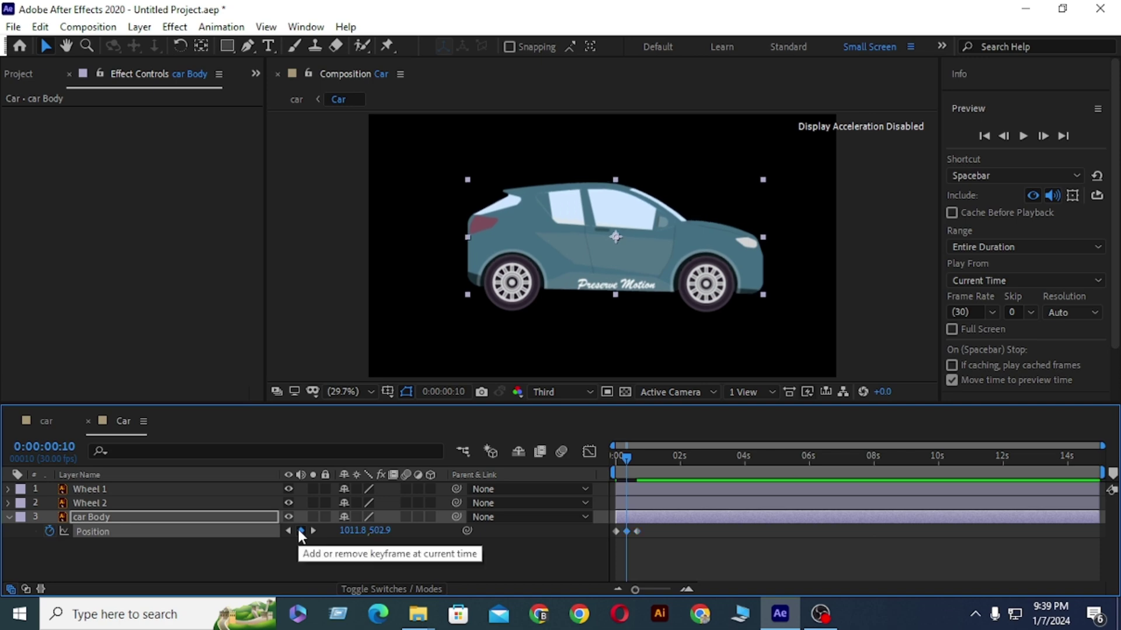
# Apply Easy Ease to the three Body Position keyframes and preview the bounce
pyautogui.moveTo(642, 540); pyautogui.dragTo(606, 532)
pyautogui.press('F9')
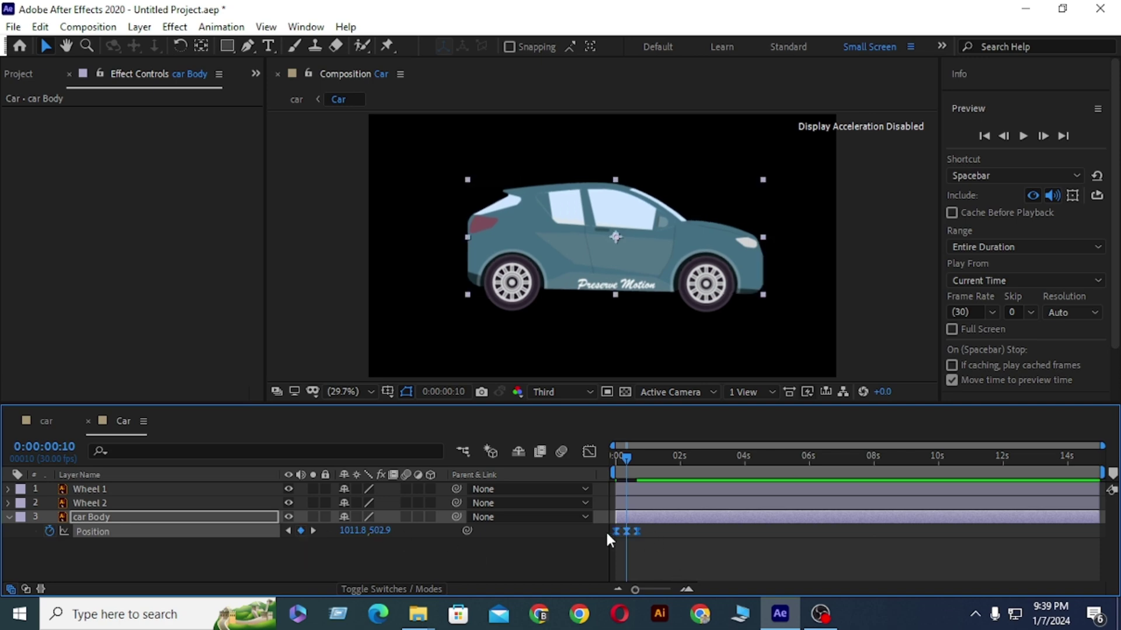
pyautogui.click(615, 457)
pyautogui.click(552, 558)
pyautogui.press('space')
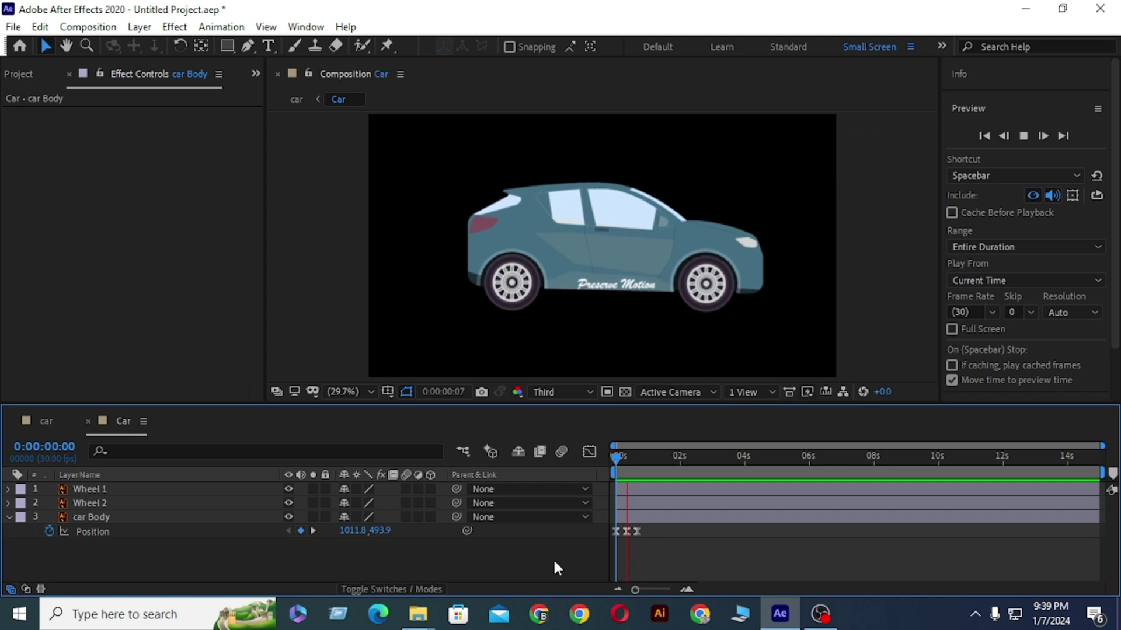
pyautogui.click(619, 457)
pyautogui.click(298, 532)
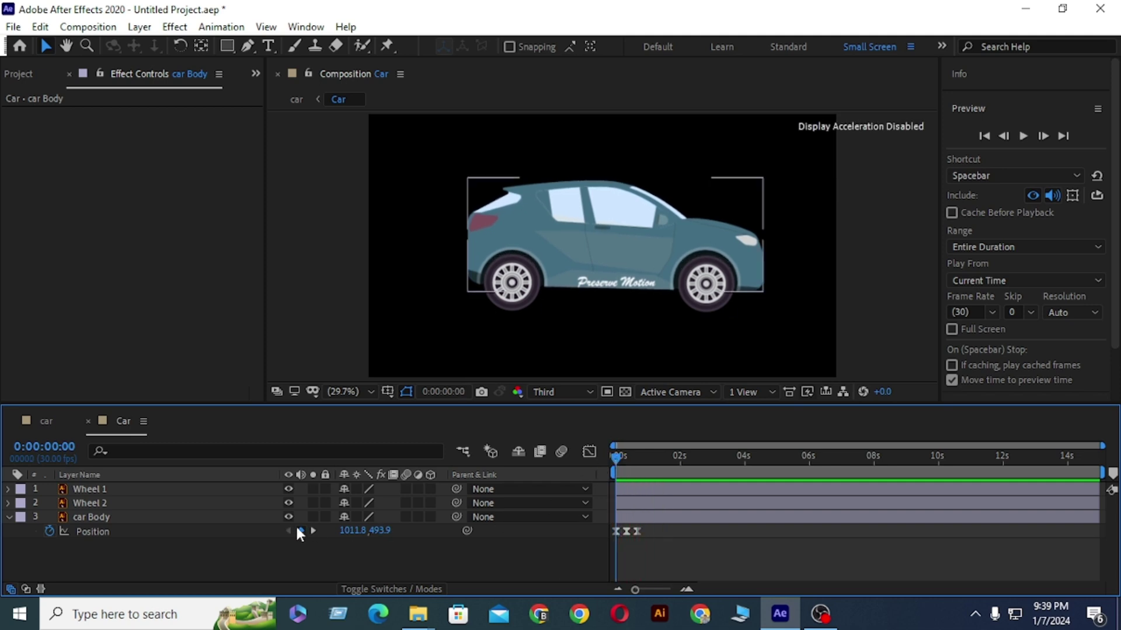
# Add a loopOutDuration cycle expression to the Body's Position and preview the looping bounce
pyautogui.keyDown('alt'); pyautogui.click(50, 531); pyautogui.keyUp('alt')
pyautogui.click(399, 544)
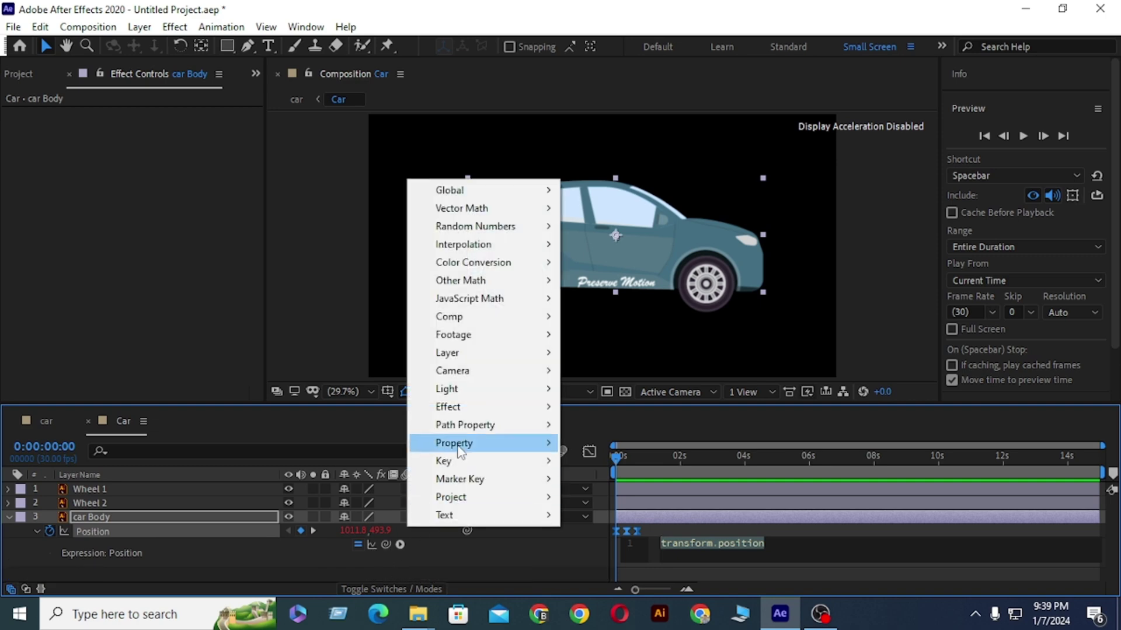
pyautogui.moveTo(467, 443)
pyautogui.click(682, 283)
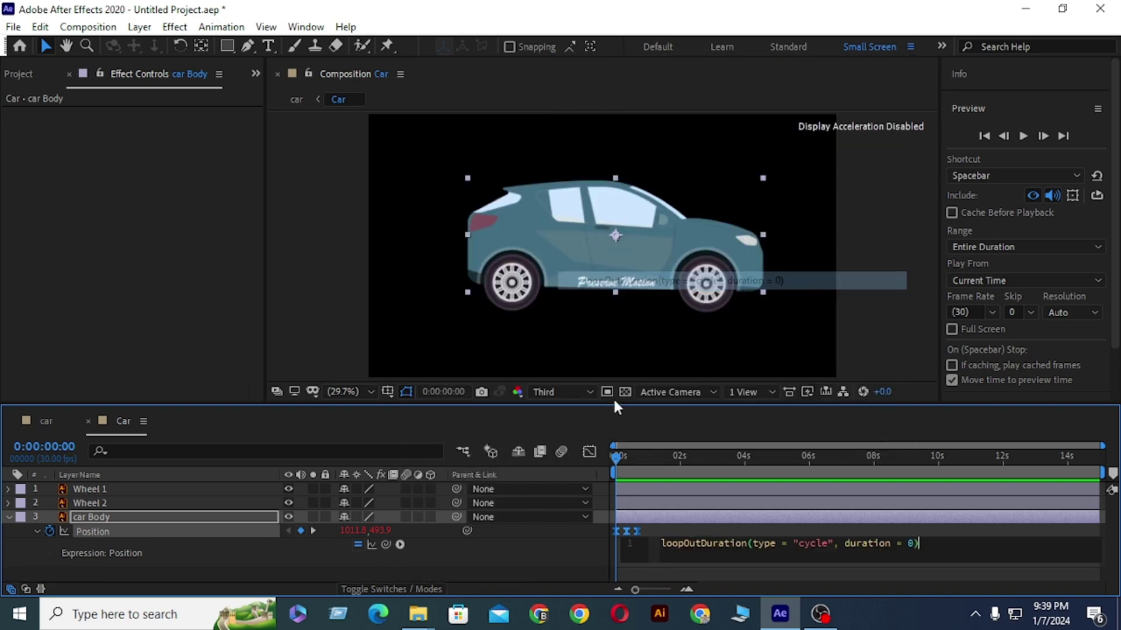
pyautogui.click(532, 557)
pyautogui.press('space')
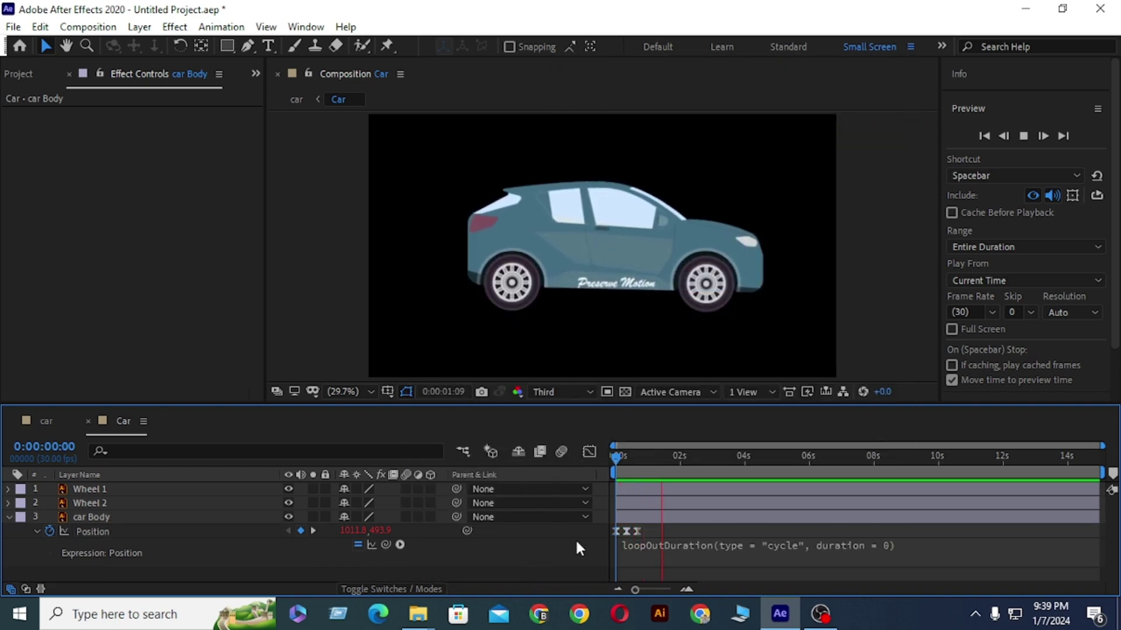
pyautogui.click(618, 458)
pyautogui.click(195, 505)
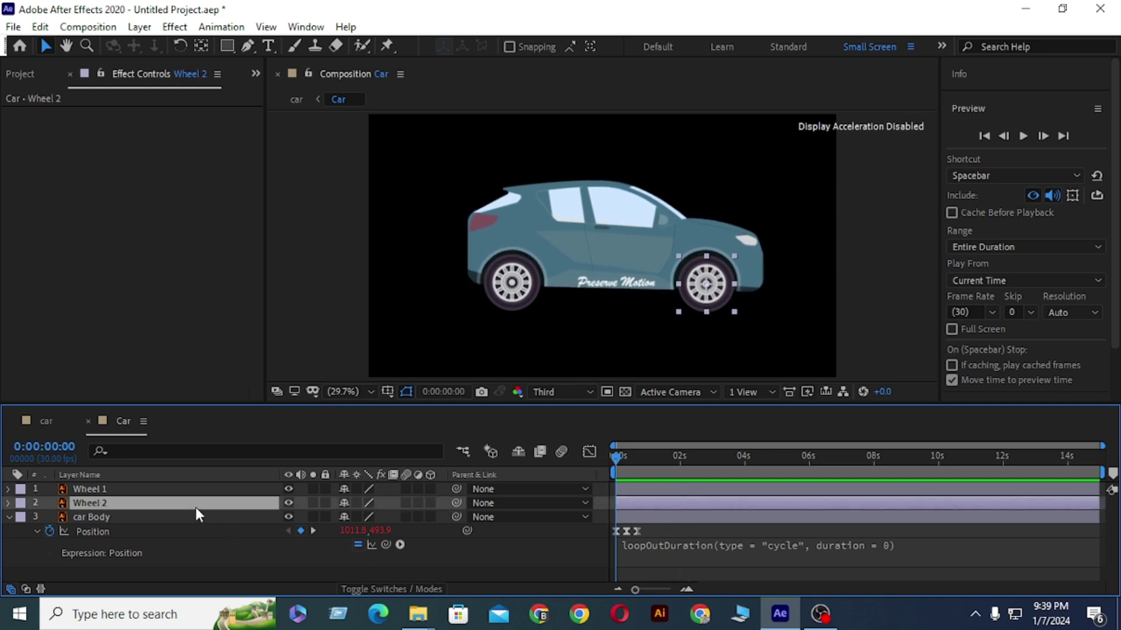
# Give Wheel 2 and Wheel 1 Rotation the expression time*-500, then collapse both layers
pyautogui.press('r')
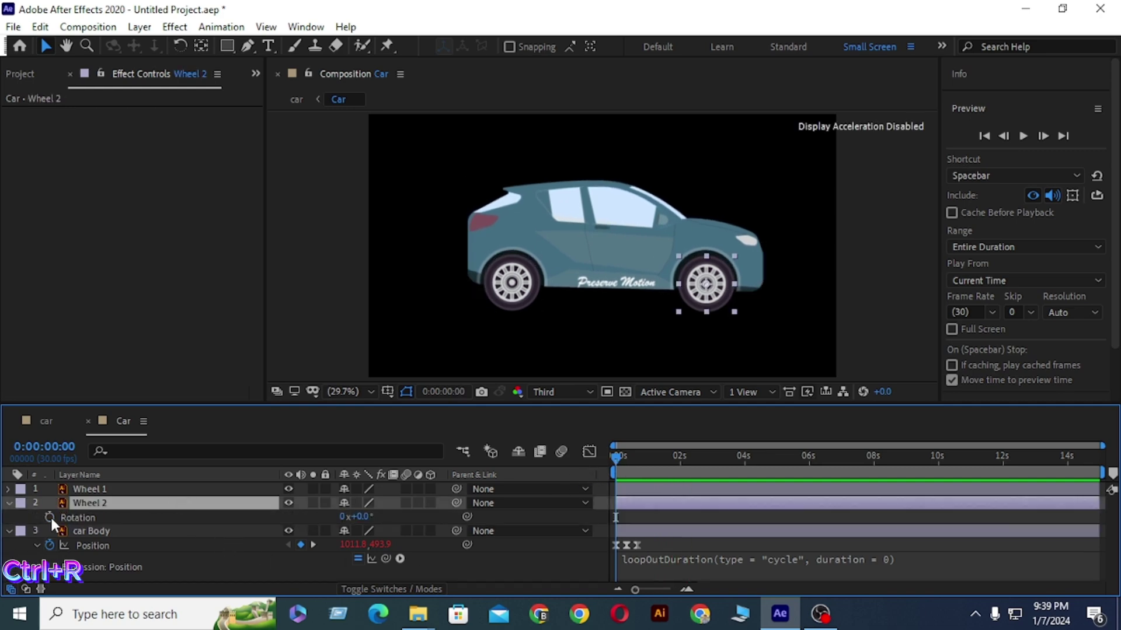
pyautogui.keyDown('alt'); pyautogui.click(51, 517); pyautogui.keyUp('alt')
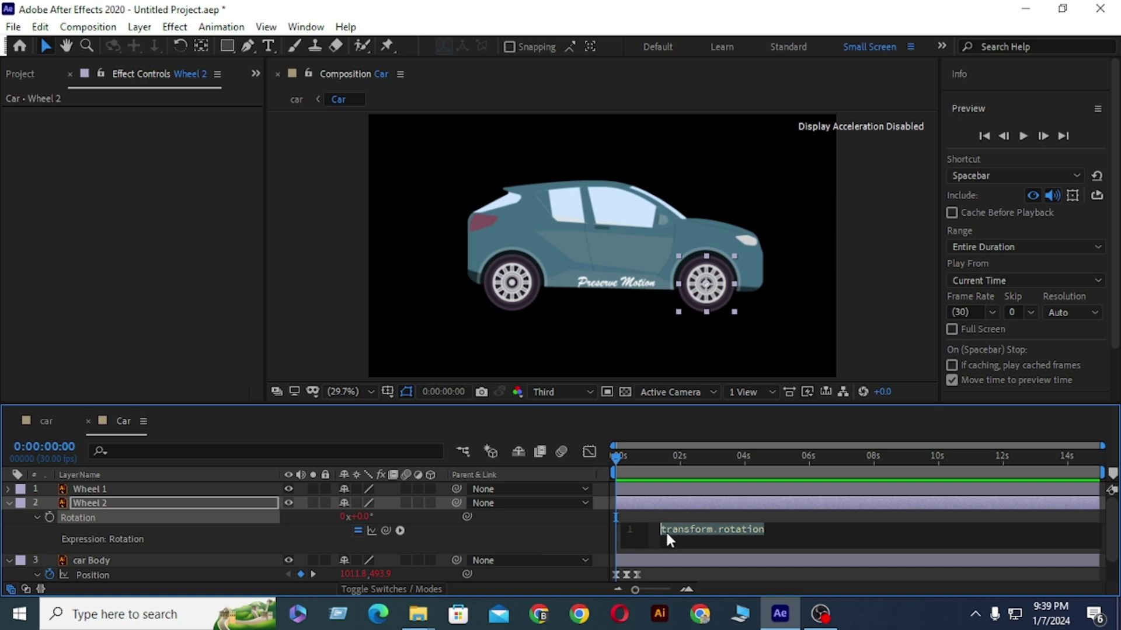
pyautogui.write('tim')
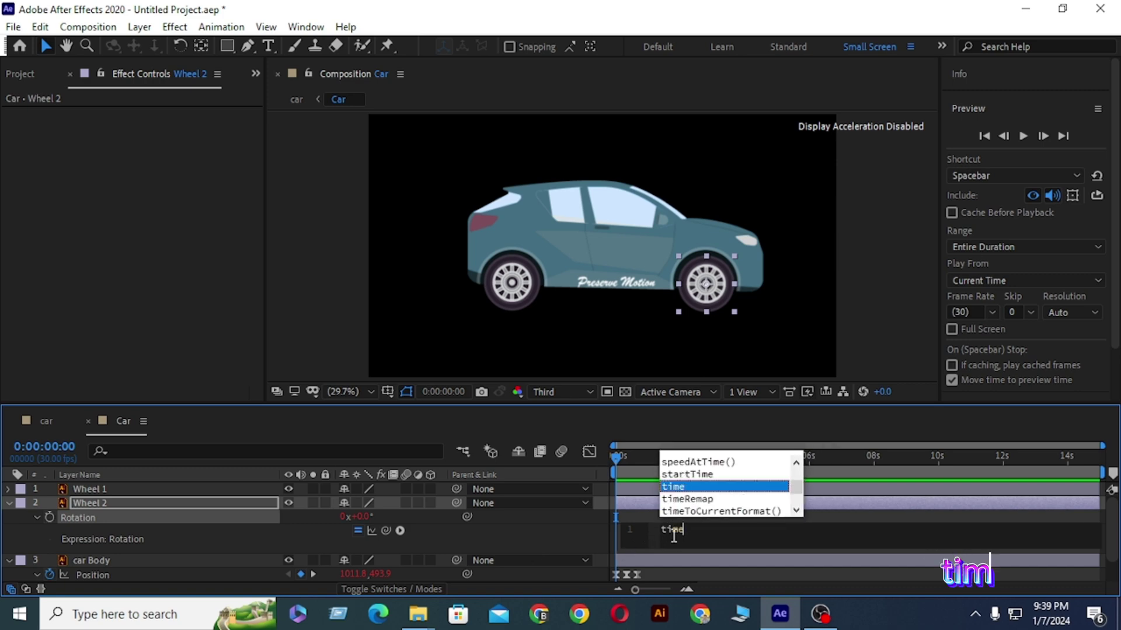
pyautogui.write('e*-')
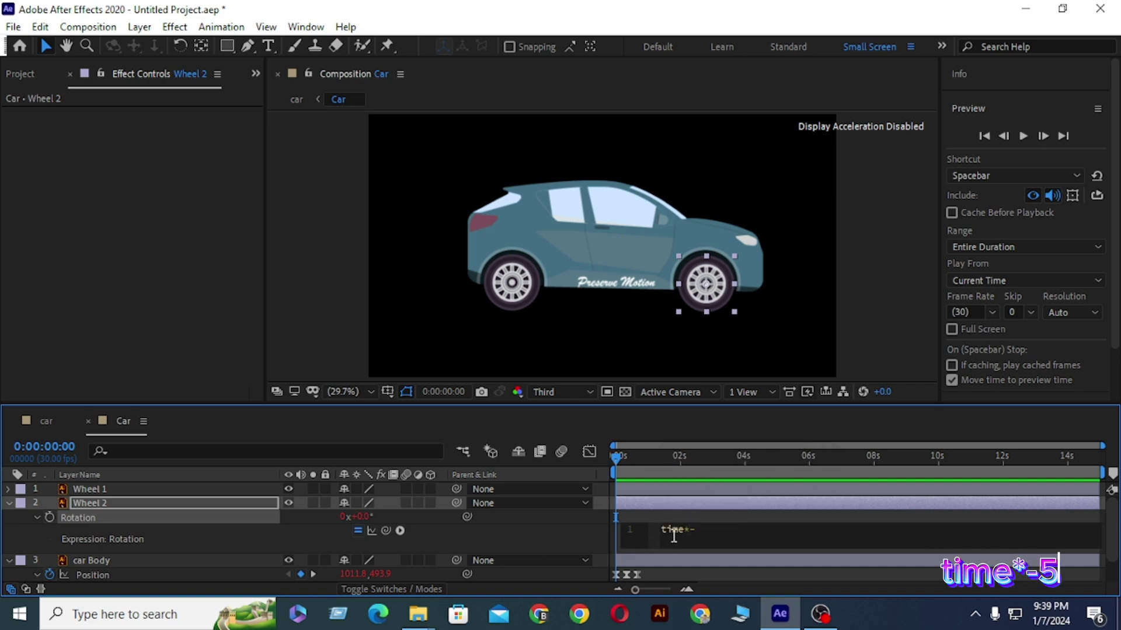
pyautogui.write('500')
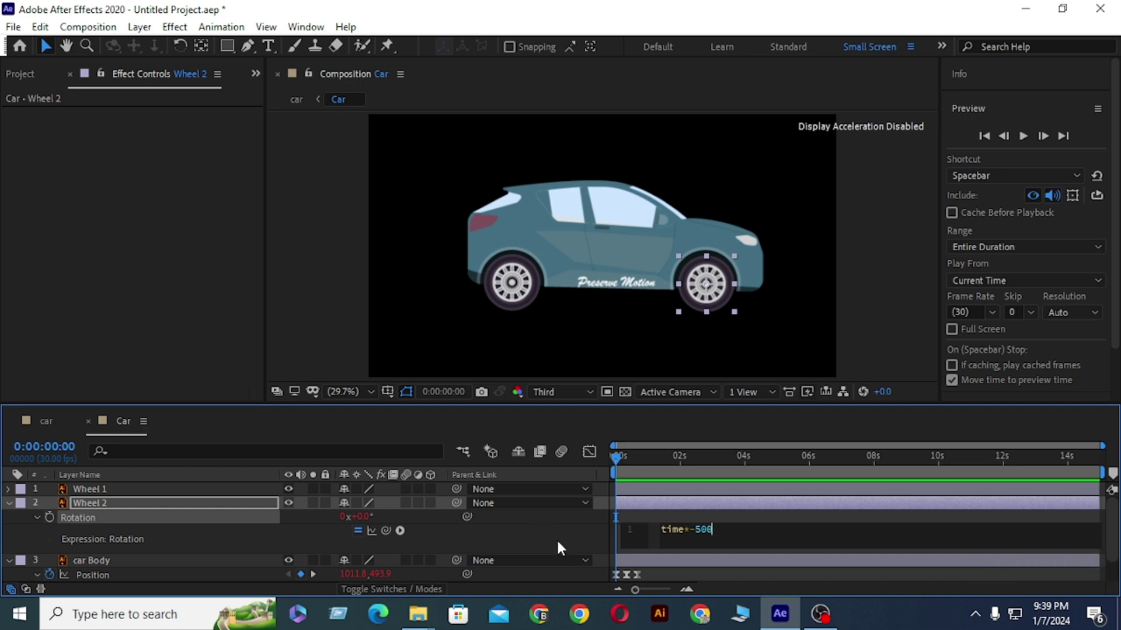
pyautogui.click(558, 543)
pyautogui.click(99, 491)
pyautogui.press('r')
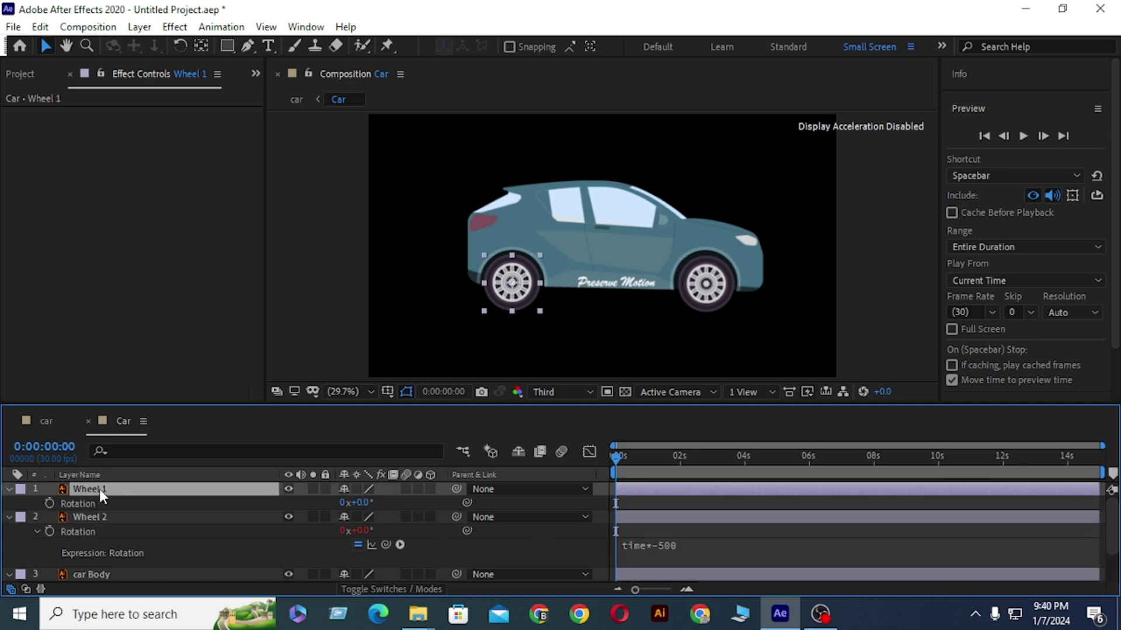
pyautogui.keyDown('alt'); pyautogui.click(49, 502); pyautogui.keyUp('alt')
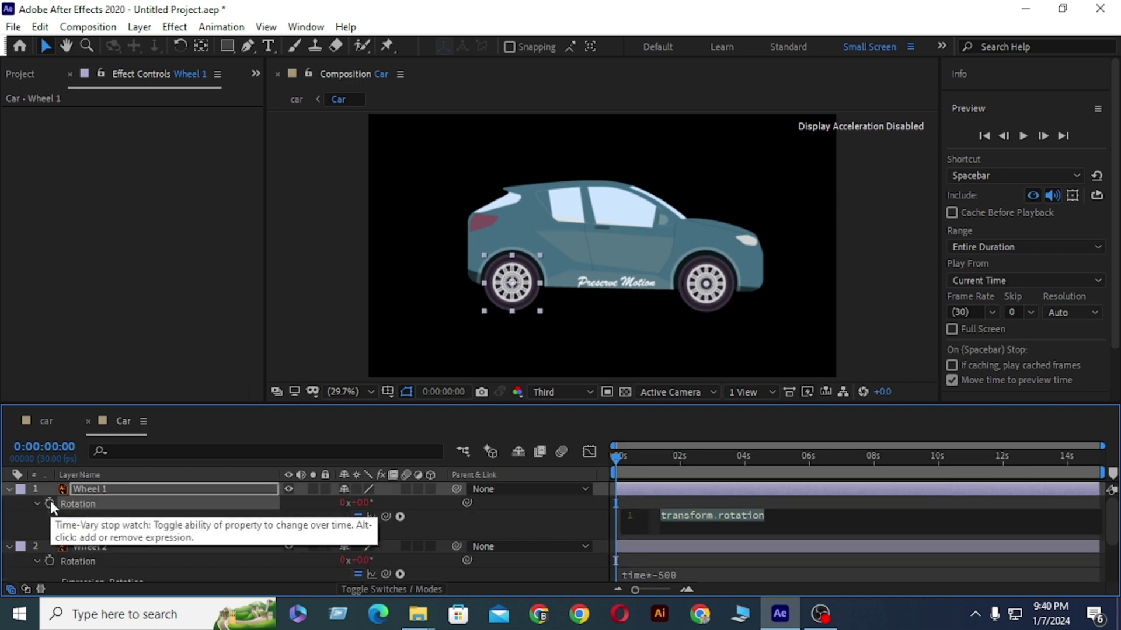
pyautogui.write('time')
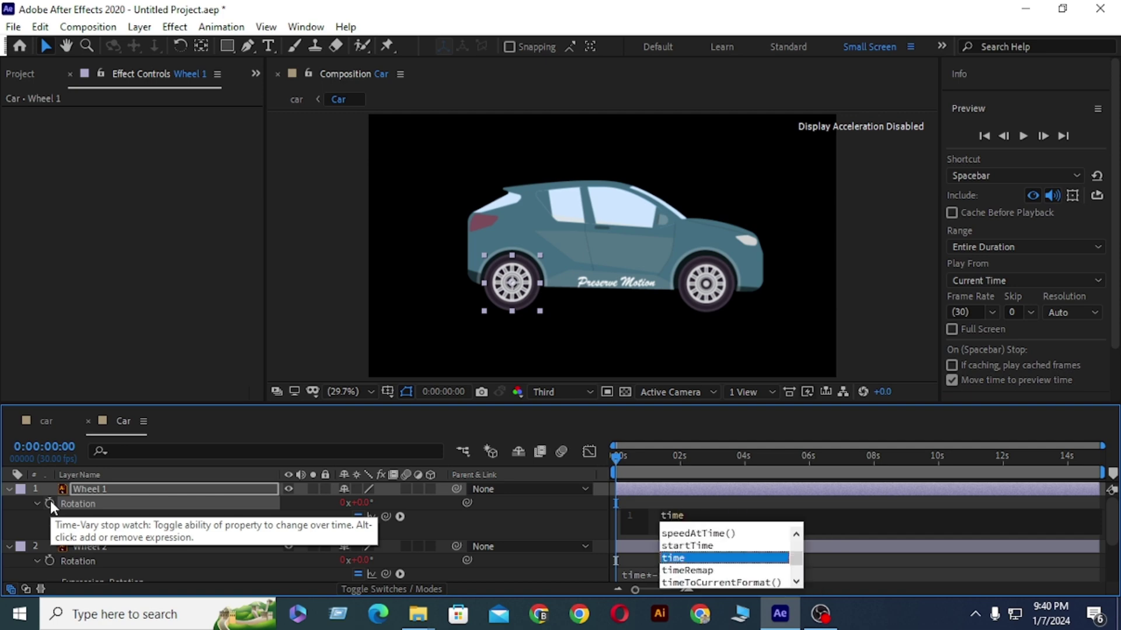
pyautogui.write('*-5')
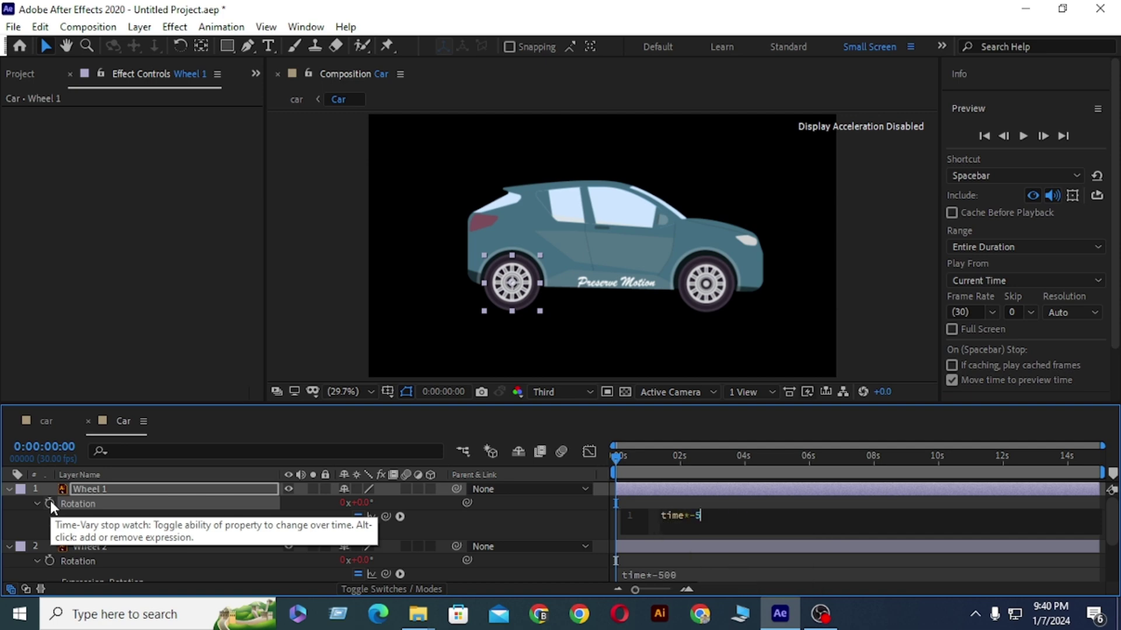
pyautogui.write('00')
pyautogui.click(425, 523)
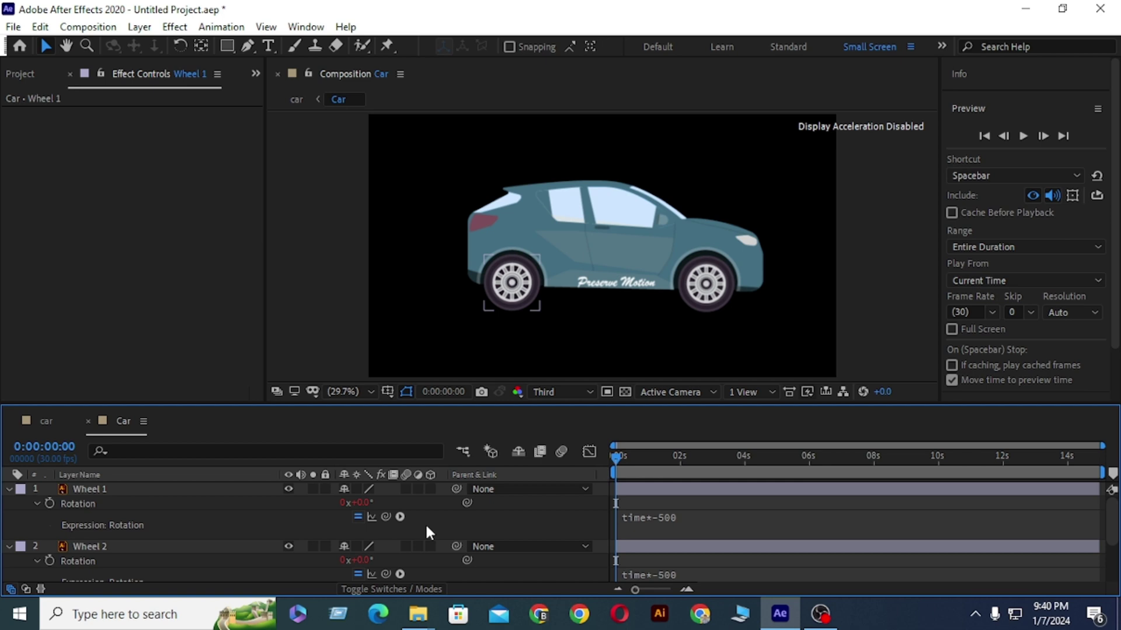
pyautogui.click(9, 490)
pyautogui.click(8, 503)
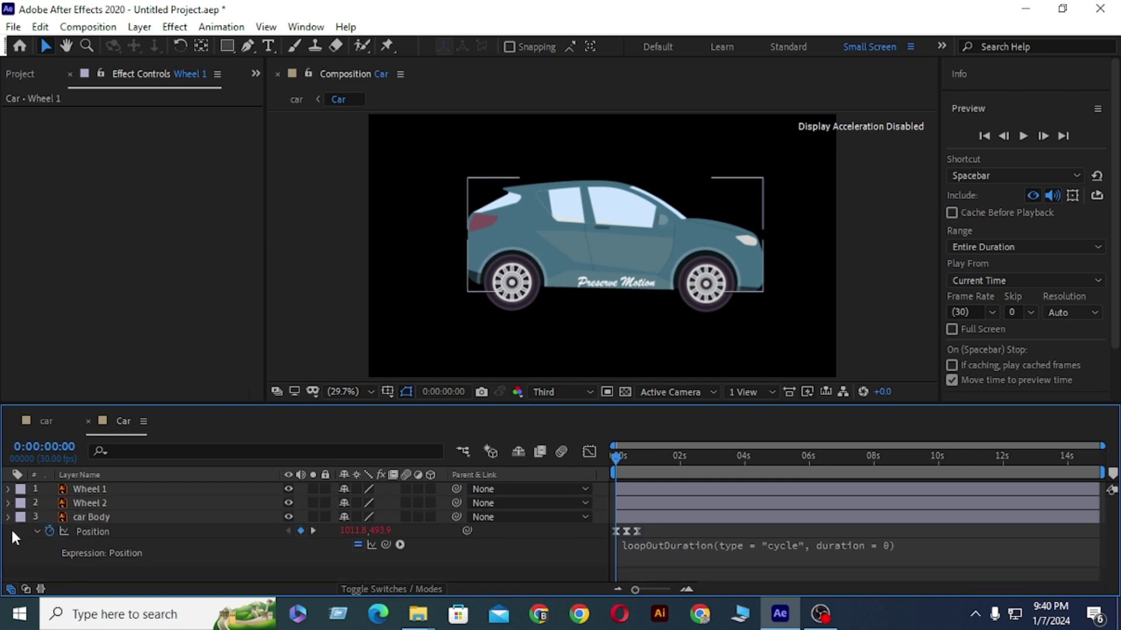
# Preview the spinning wheels, then preview the car within the desert composition
pyautogui.click(8, 517)
pyautogui.press('space')
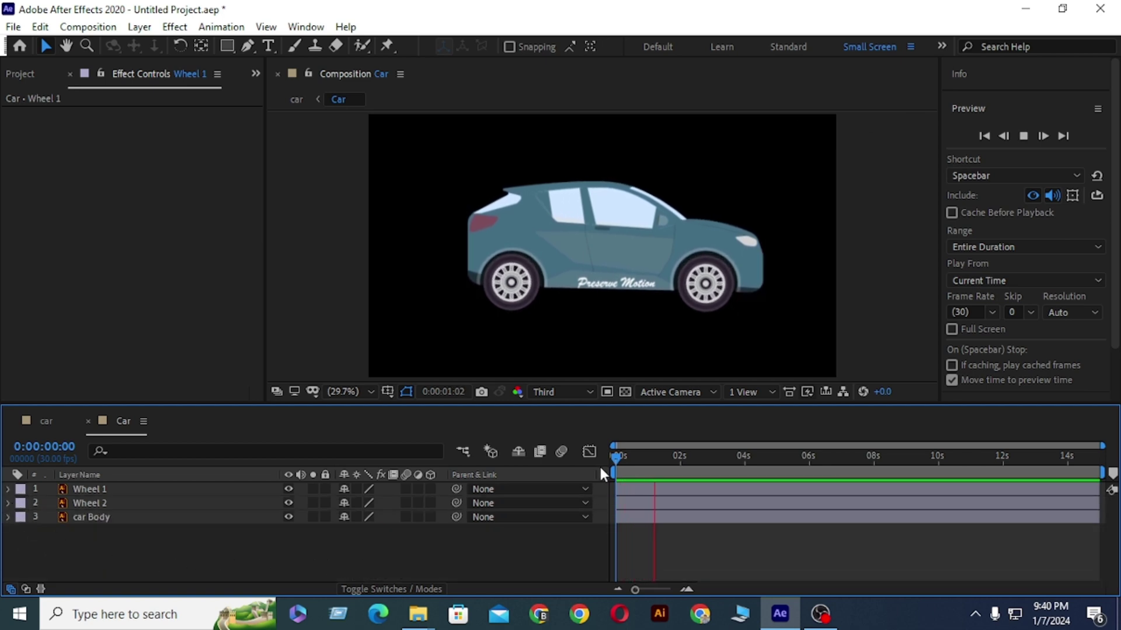
pyautogui.click(610, 458)
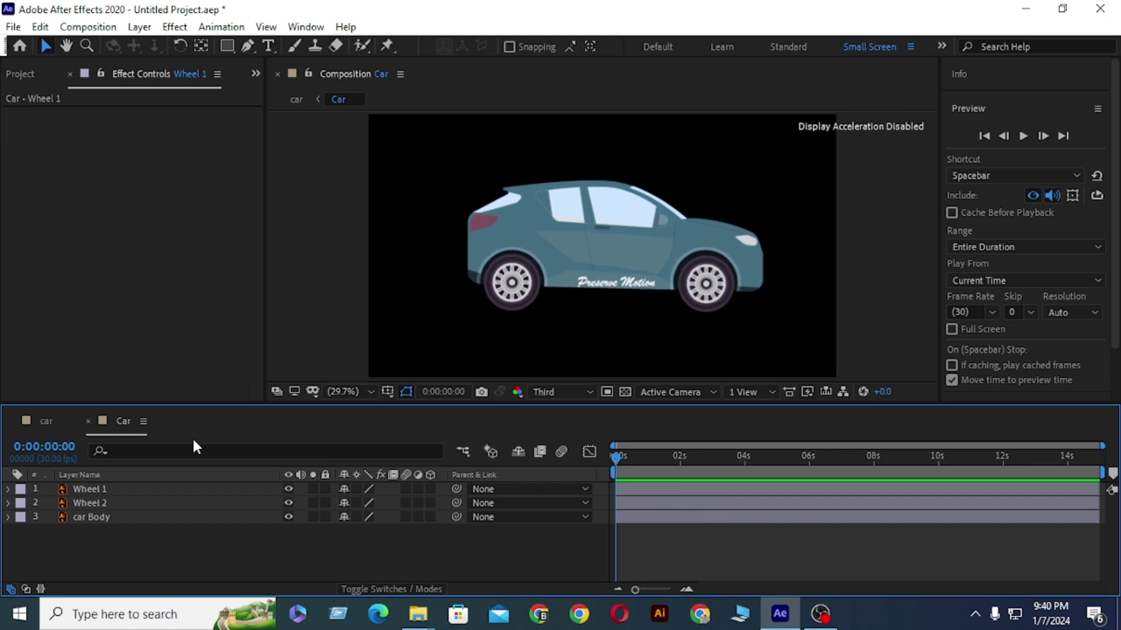
pyautogui.click(57, 417)
pyautogui.press('space')
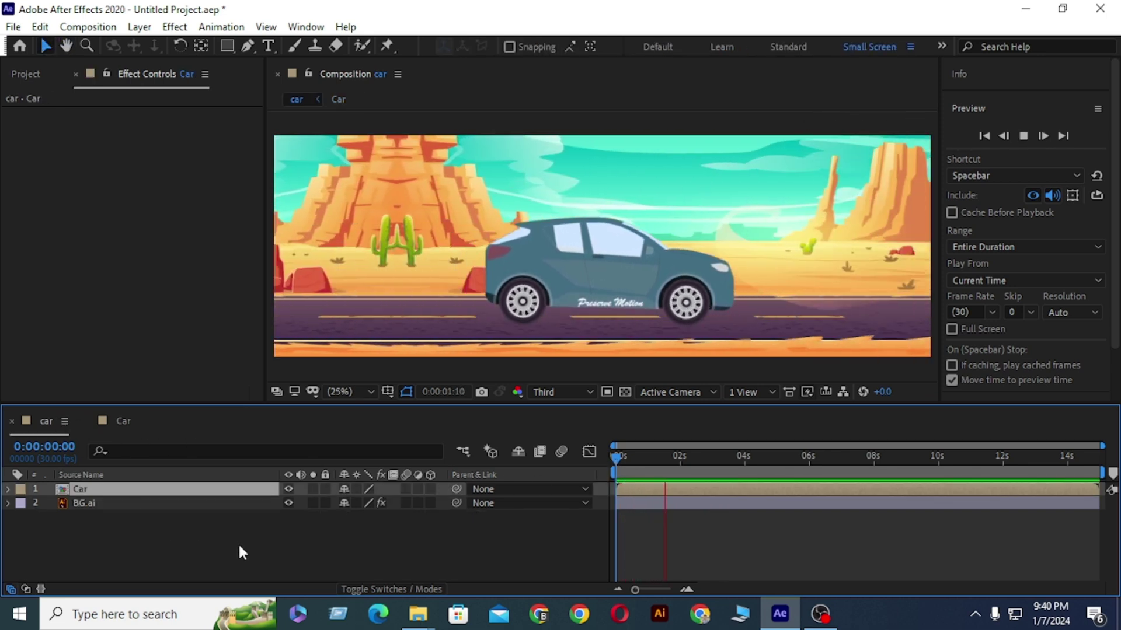
pyautogui.click(619, 464)
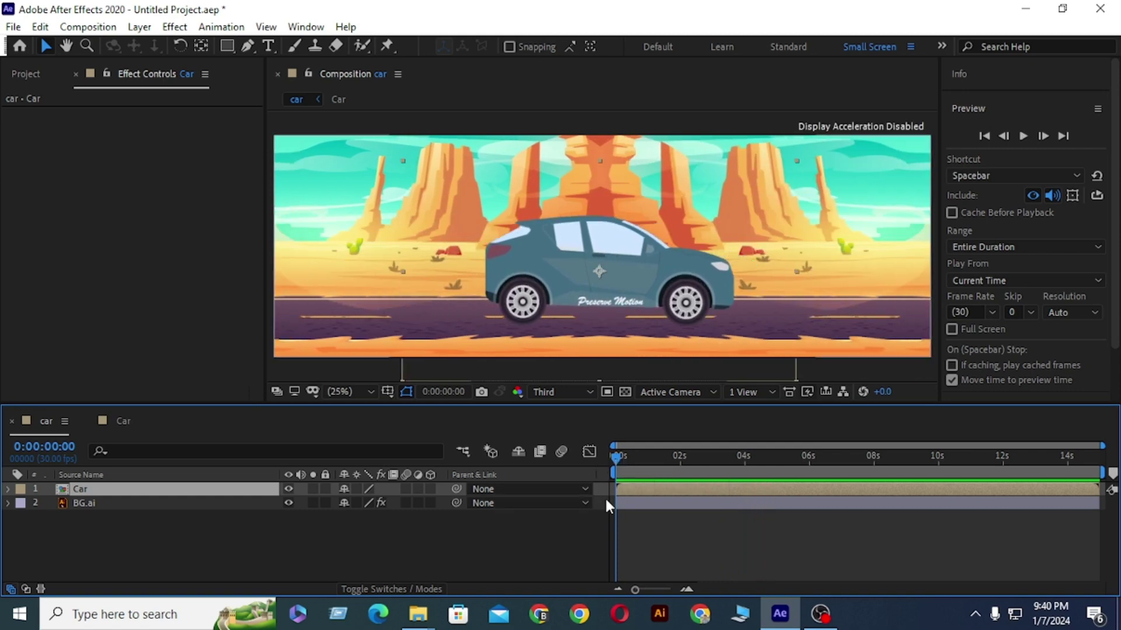
# Animate the Car's Position from -689, 660 at 0 s to 1584, 660 at 3 s, and preview
pyautogui.press('p')
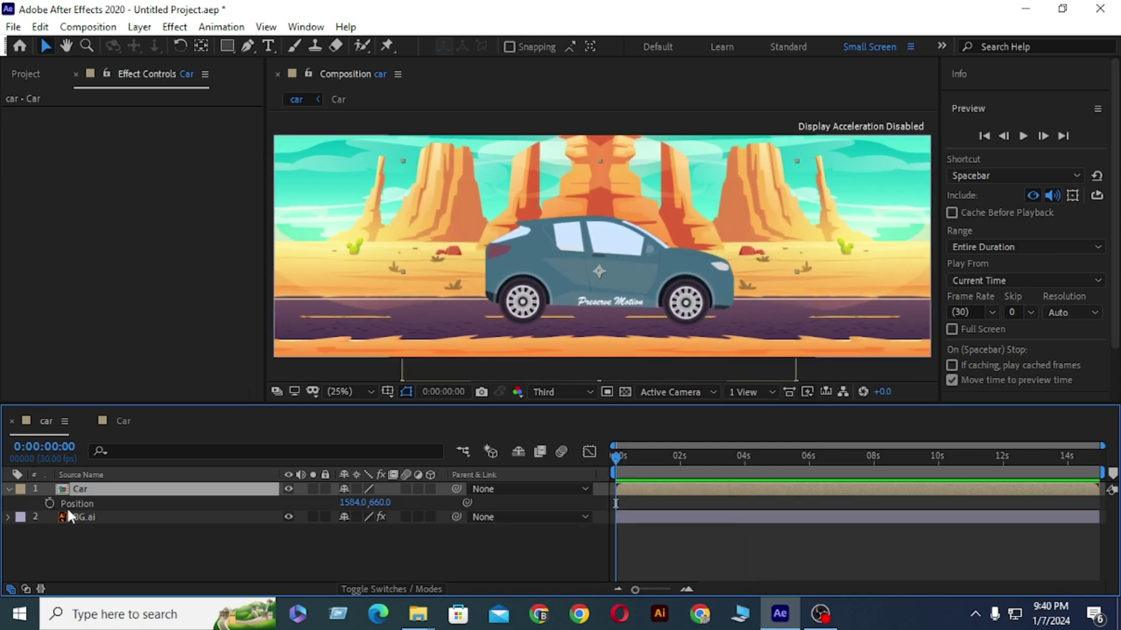
pyautogui.click(49, 503)
pyautogui.moveTo(615, 450); pyautogui.dragTo(716, 461)
pyautogui.click(653, 590)
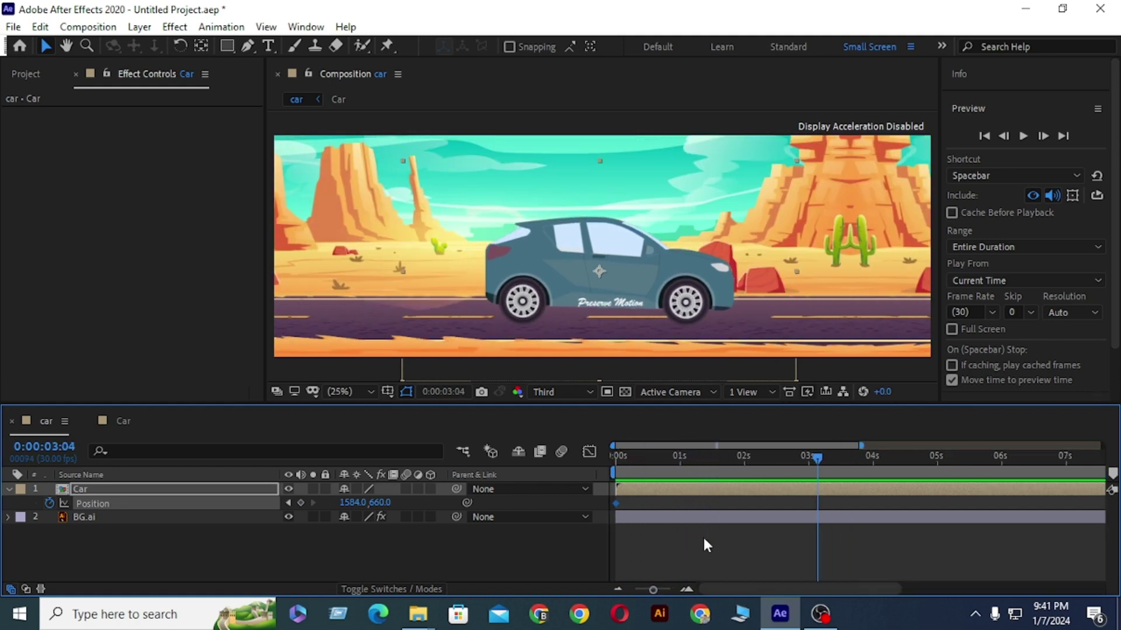
pyautogui.moveTo(822, 458); pyautogui.dragTo(813, 464)
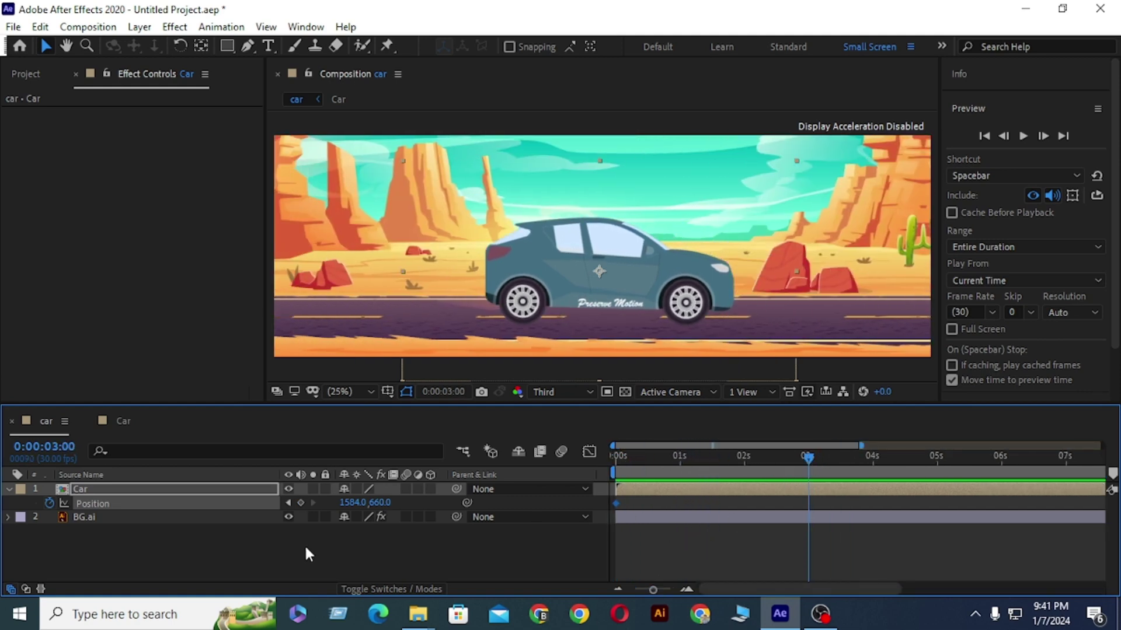
pyautogui.click(300, 503)
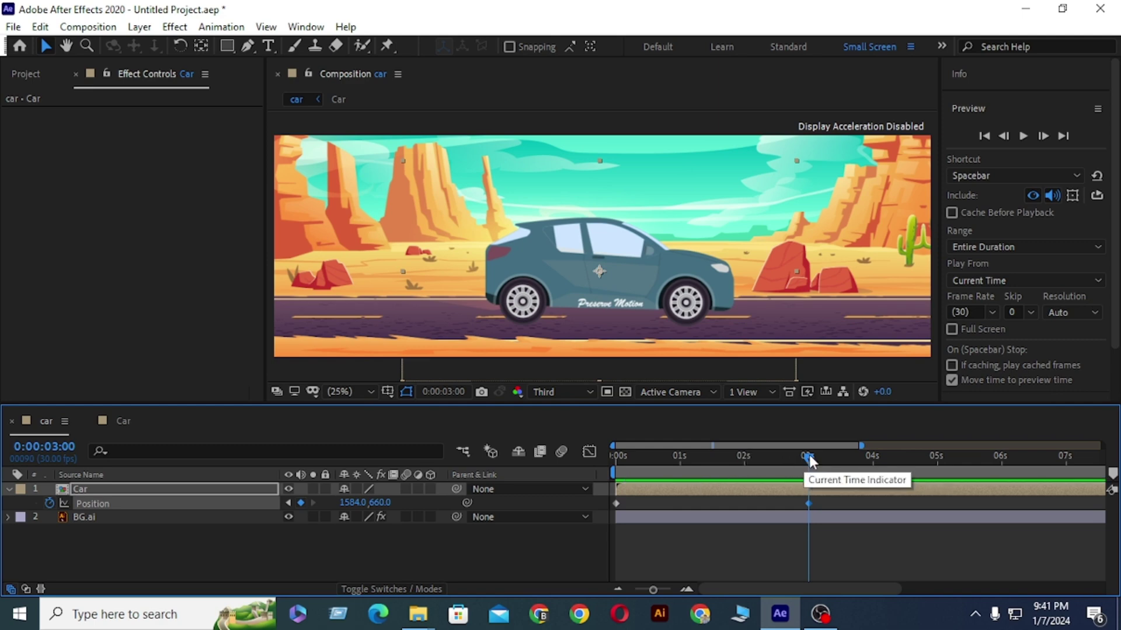
pyautogui.moveTo(809, 461); pyautogui.dragTo(611, 485)
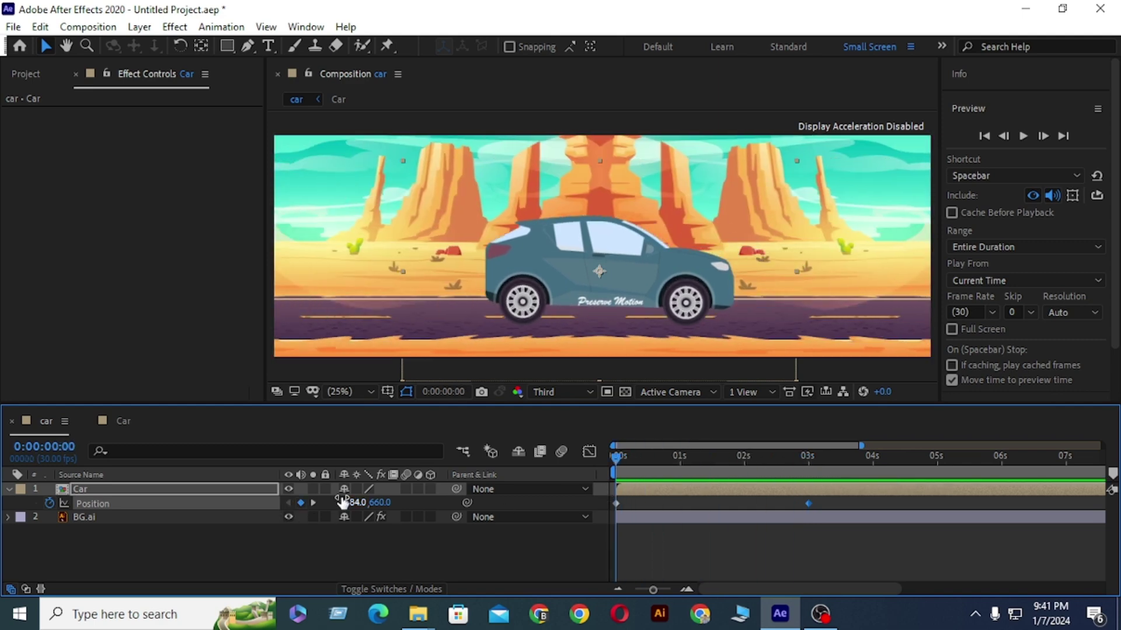
pyautogui.moveTo(343, 502); pyautogui.dragTo(309, 507)
pyautogui.press('space')
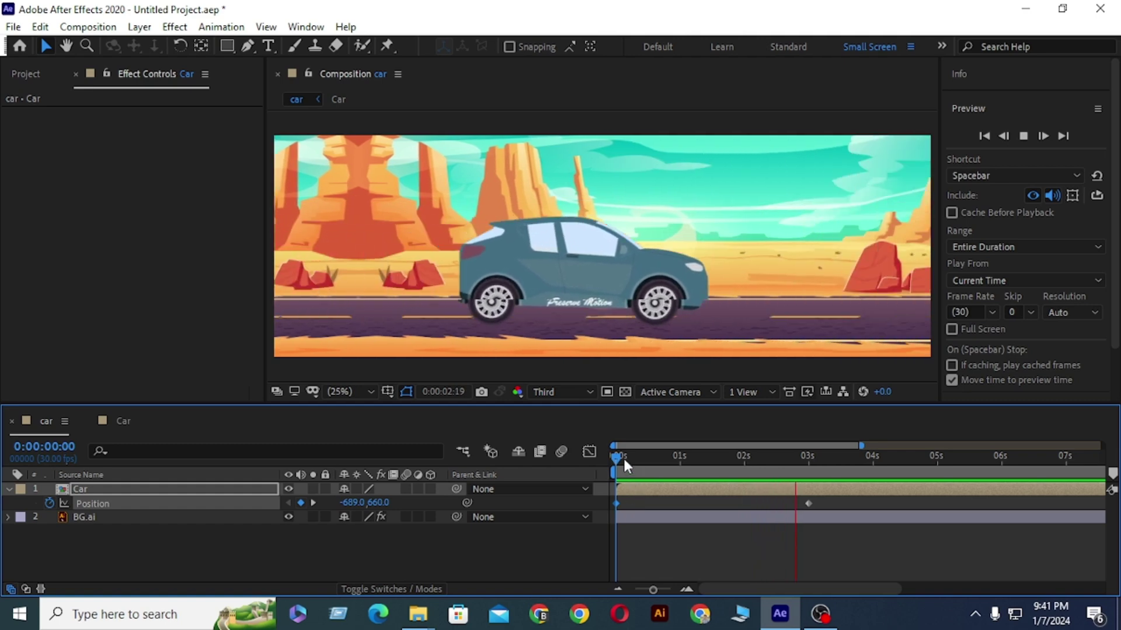
# Apply Easy Ease to BG.ai's two Tile Center keyframes and preview the eased scroll
pyautogui.click(614, 465)
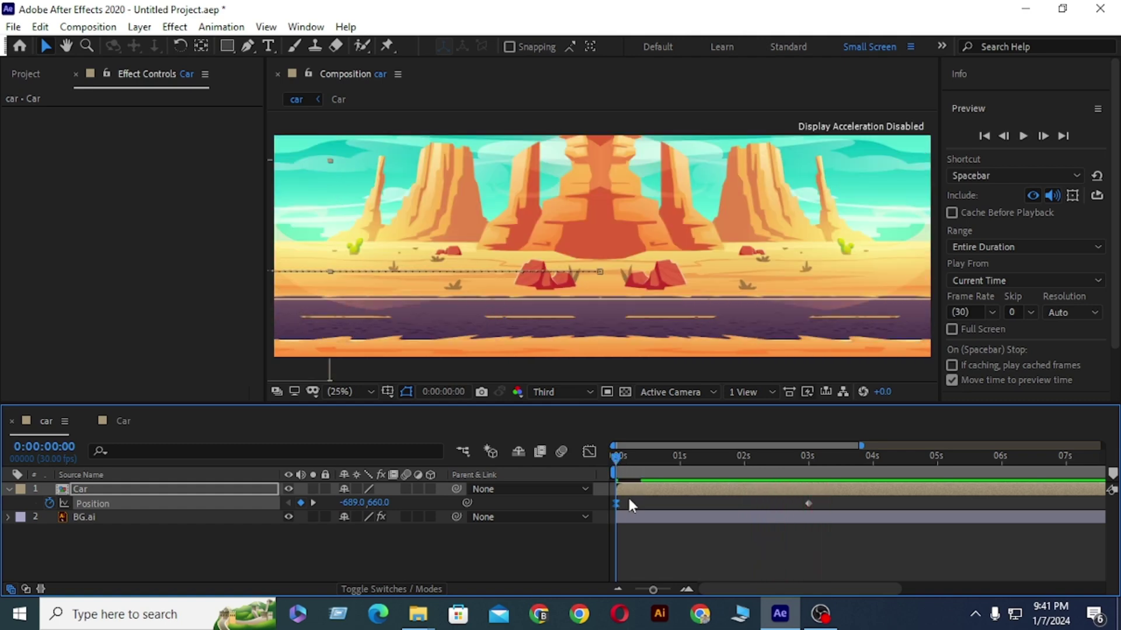
pyautogui.click(635, 519)
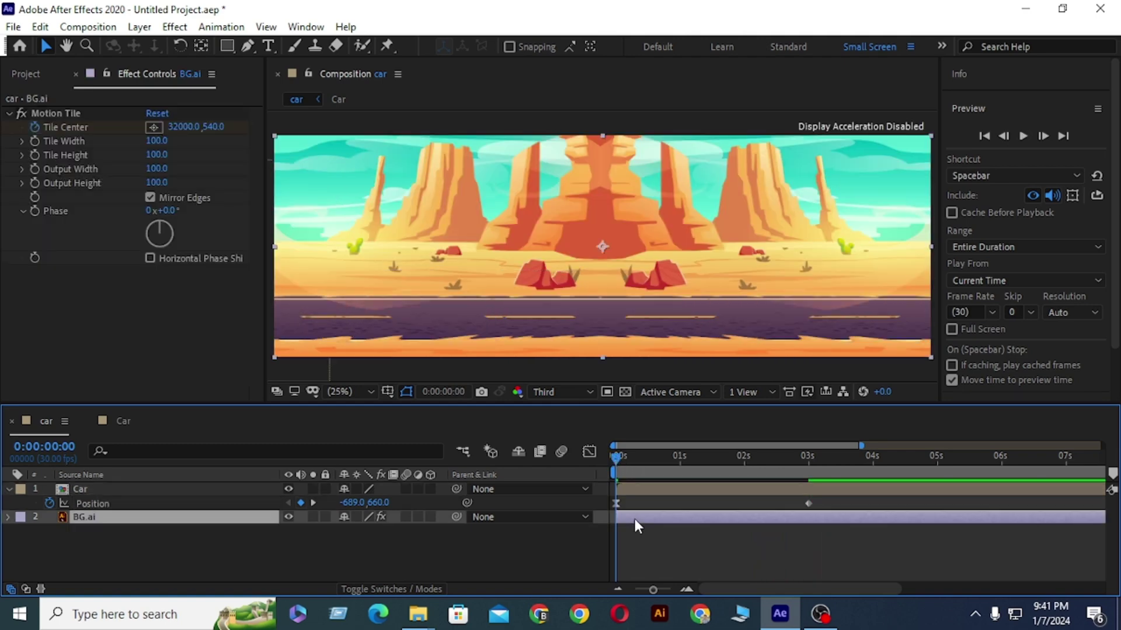
pyautogui.press('u')
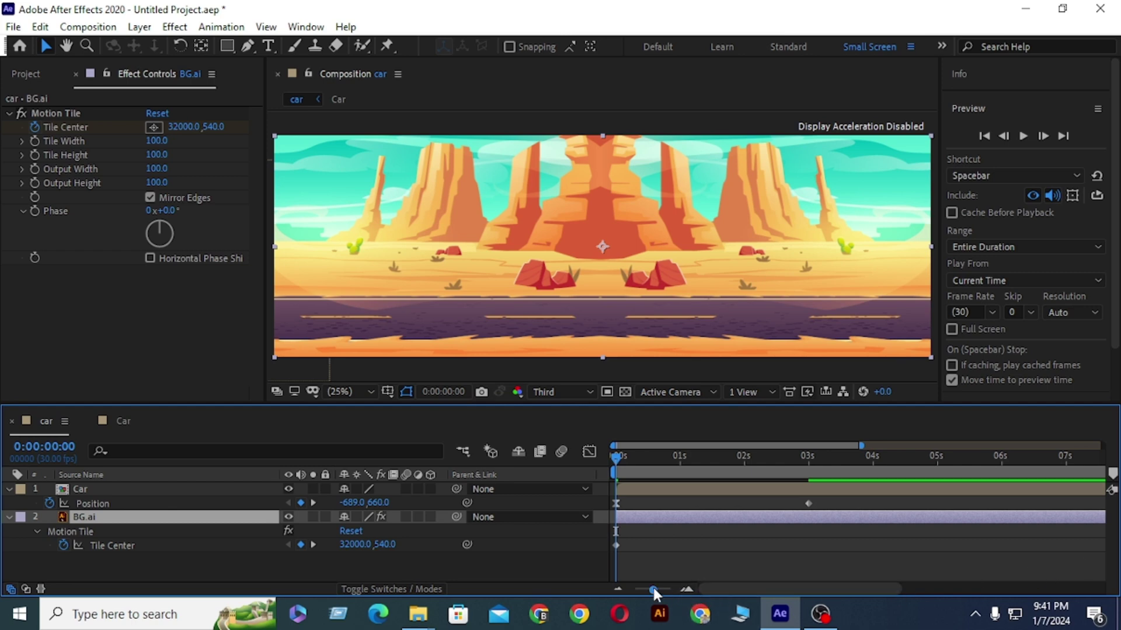
pyautogui.moveTo(654, 590); pyautogui.dragTo(635, 590)
pyautogui.moveTo(1032, 565); pyautogui.dragTo(589, 541)
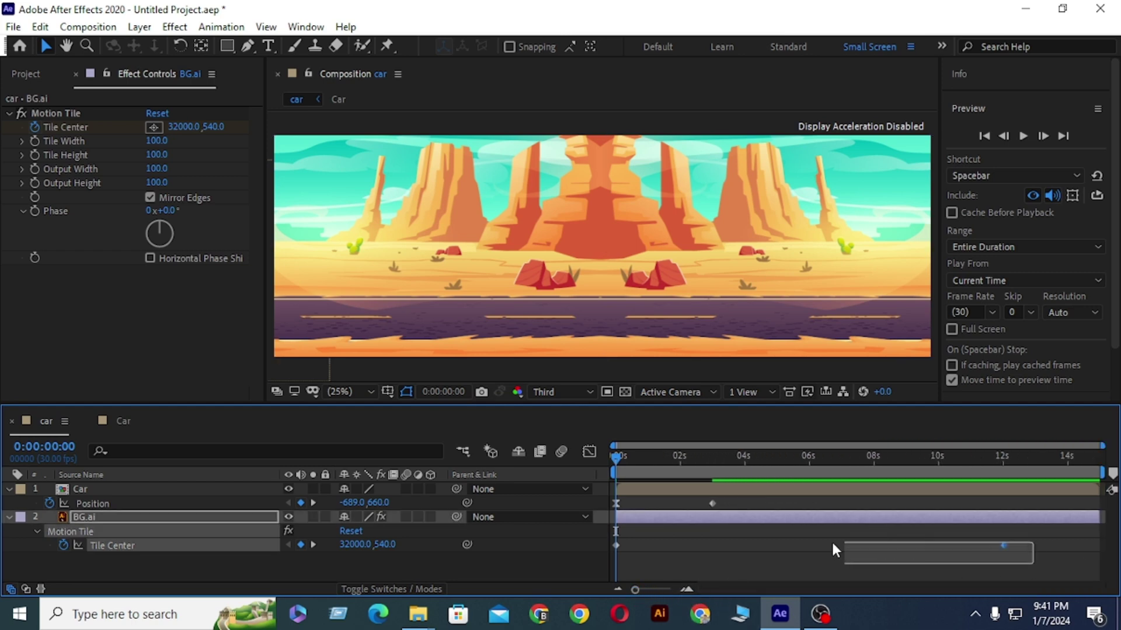
pyautogui.press('F9')
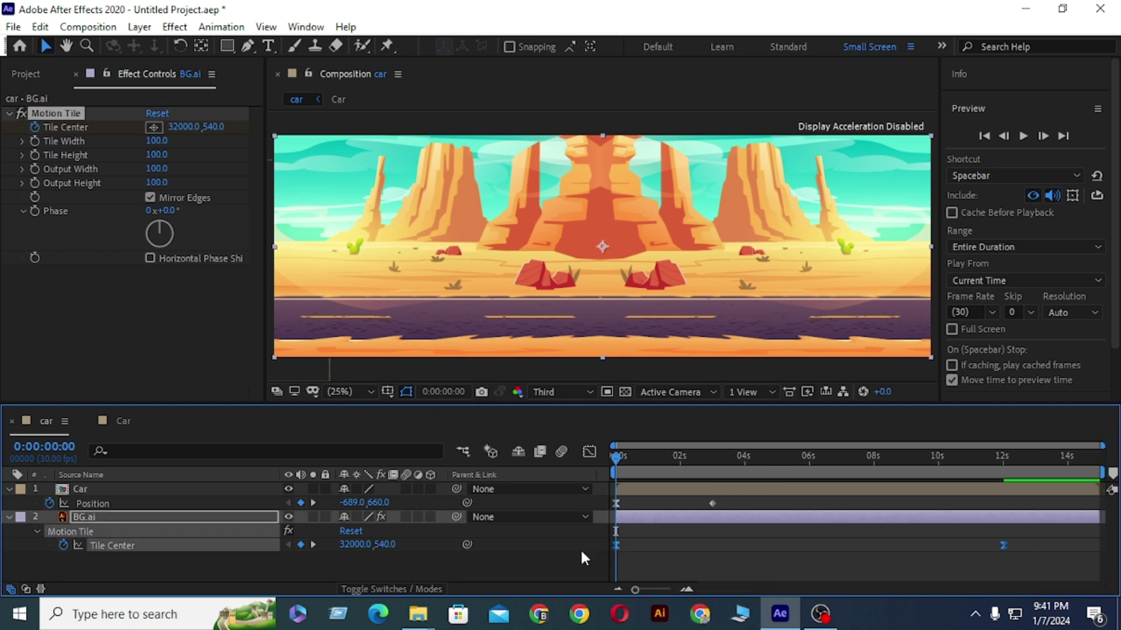
pyautogui.click(570, 566)
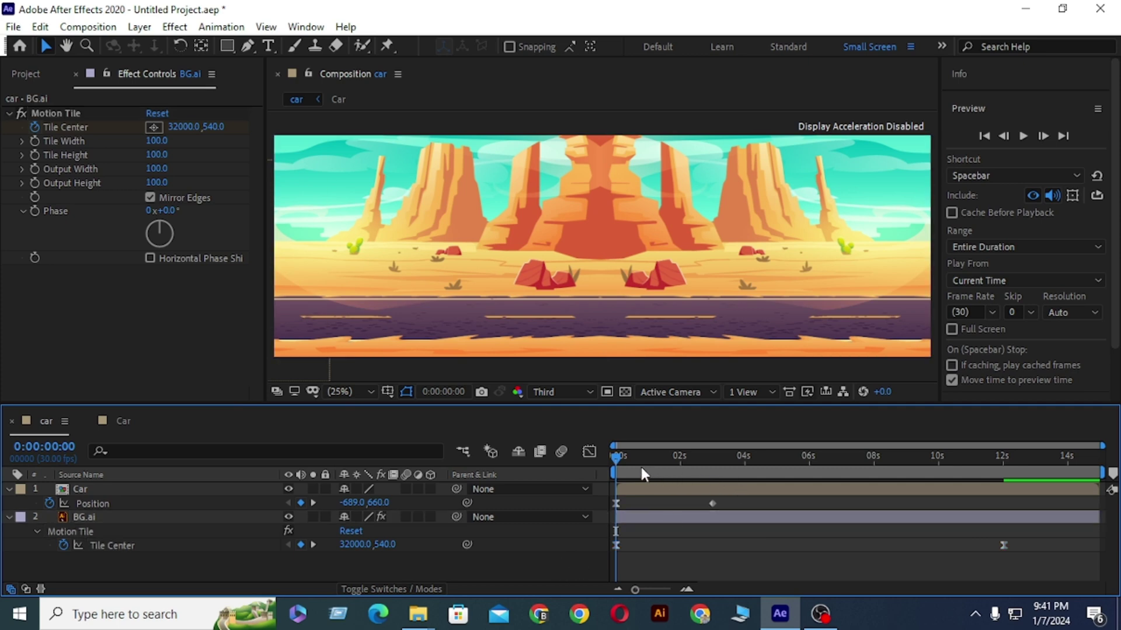
pyautogui.press('space')
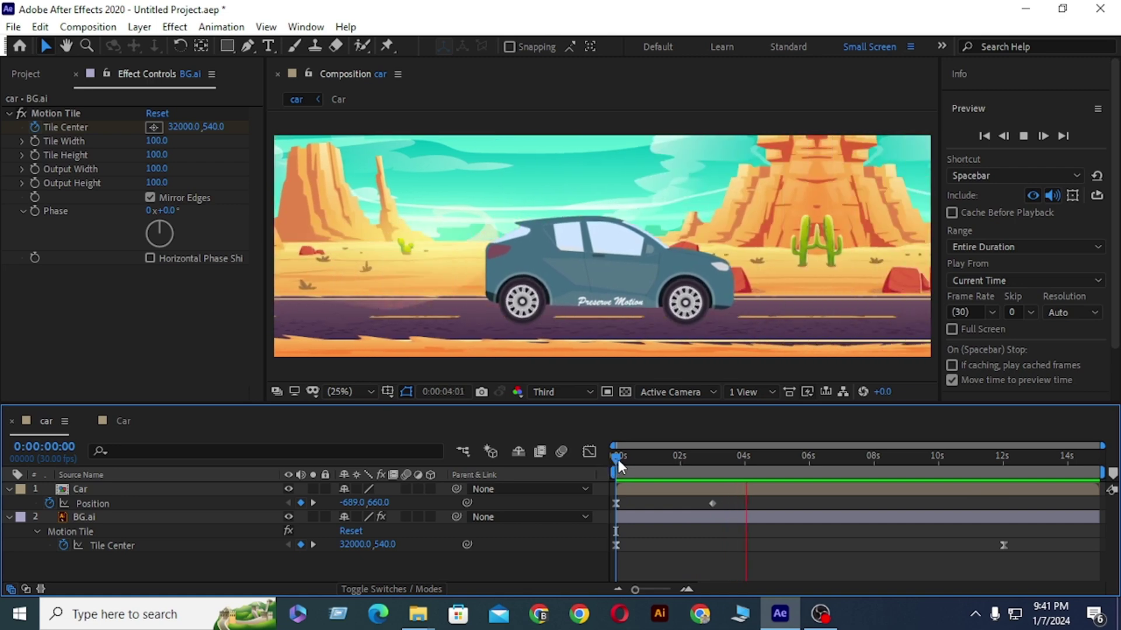
# Keyframe the Car's Position at 8 s, then at 12 s with X about 3896, and preview
pyautogui.click(874, 457)
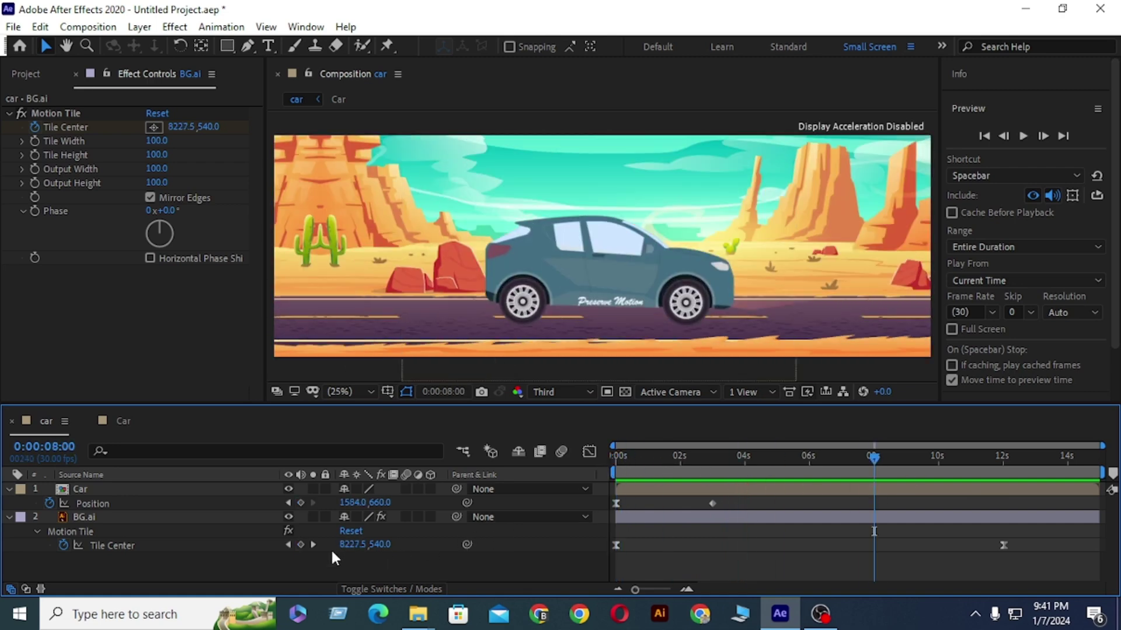
pyautogui.click(301, 503)
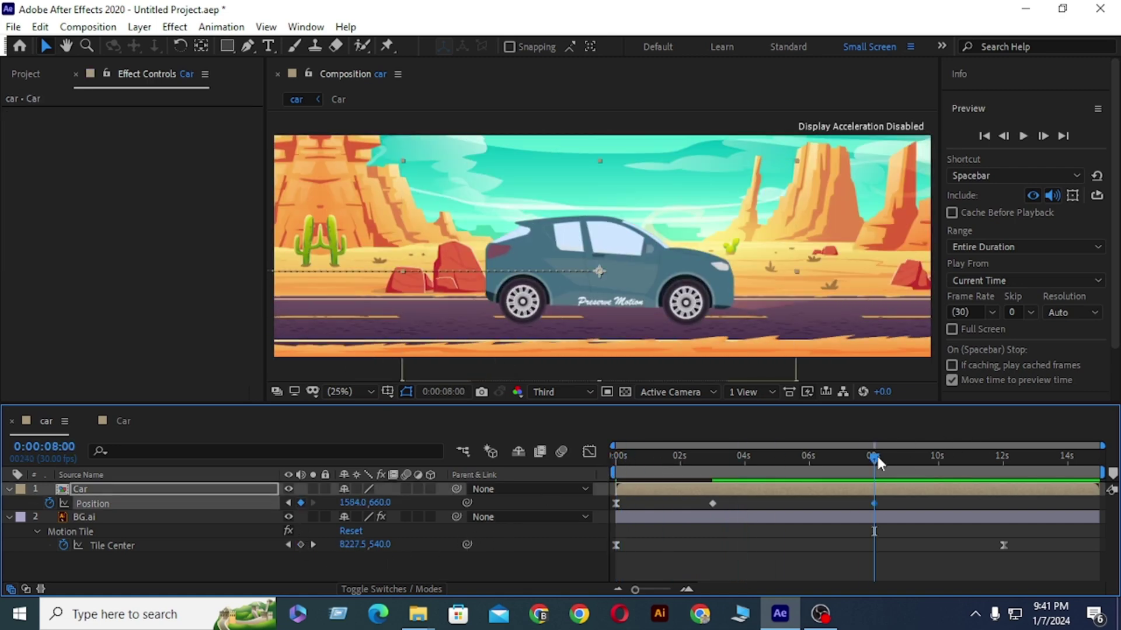
pyautogui.moveTo(877, 457); pyautogui.dragTo(1003, 474)
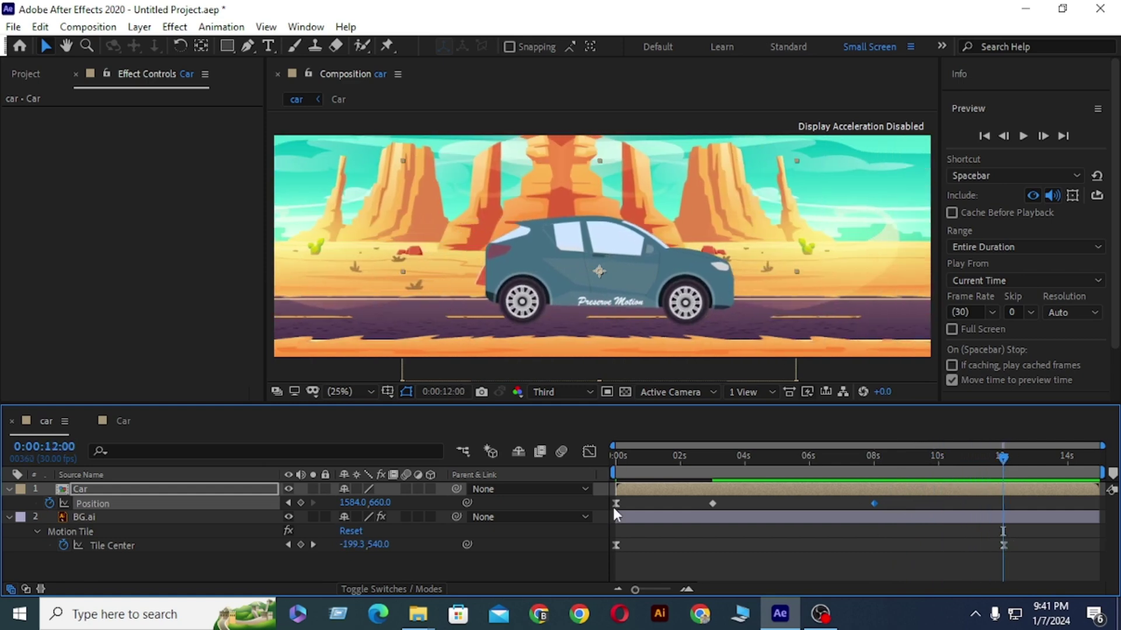
pyautogui.click(302, 502)
pyautogui.moveTo(366, 503); pyautogui.dragTo(1116, 501)
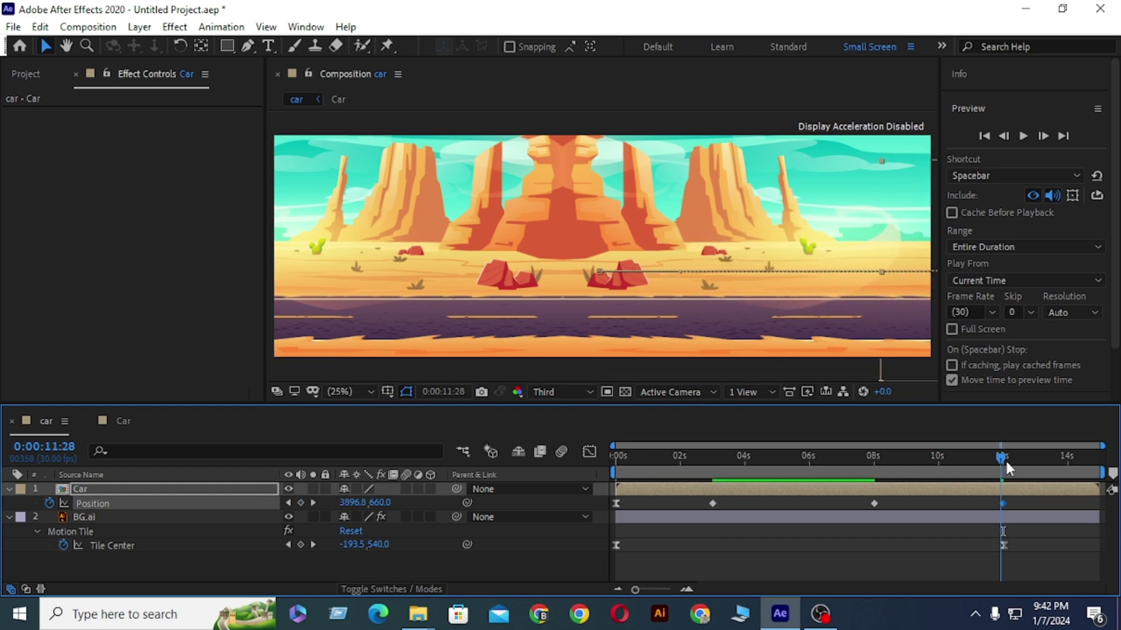
pyautogui.press('pageup')
pyautogui.press('Home')
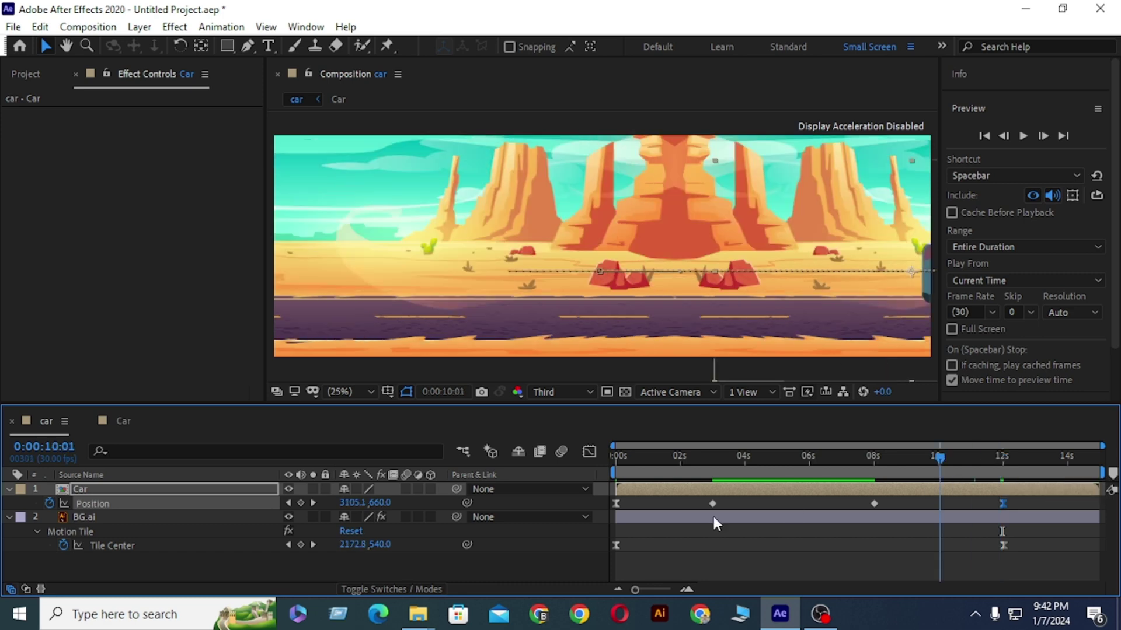
pyautogui.press('space')
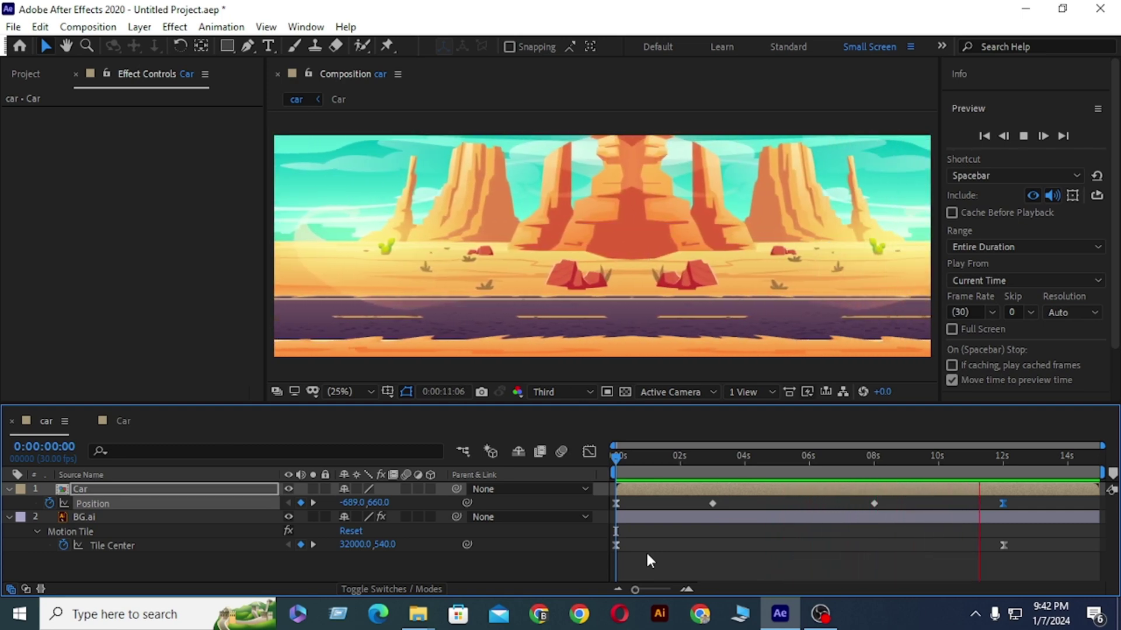
# Stop the preview and add a new 1920×1080, 30 fps, 15-second composition named Comp 1
pyautogui.click(613, 455)
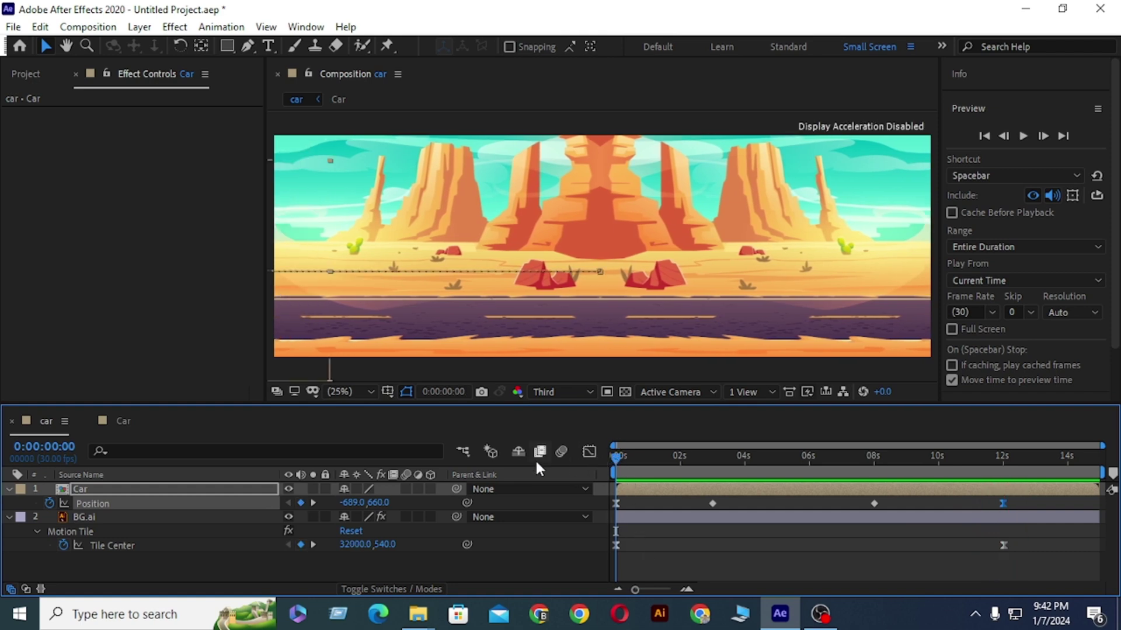
pyautogui.click(39, 74)
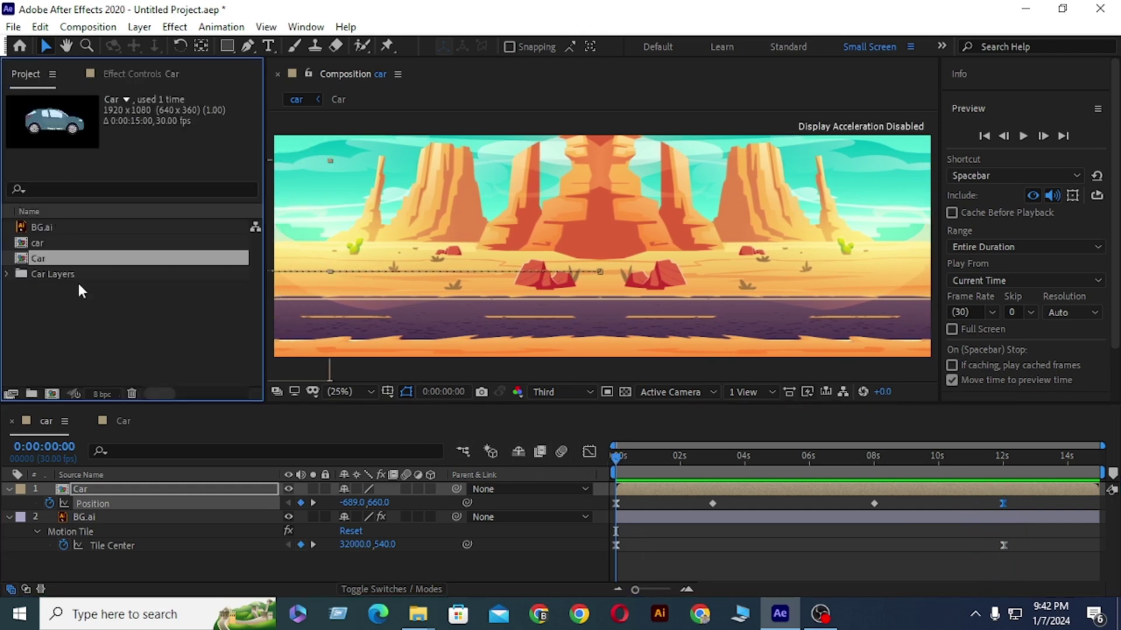
pyautogui.rightClick(102, 314)
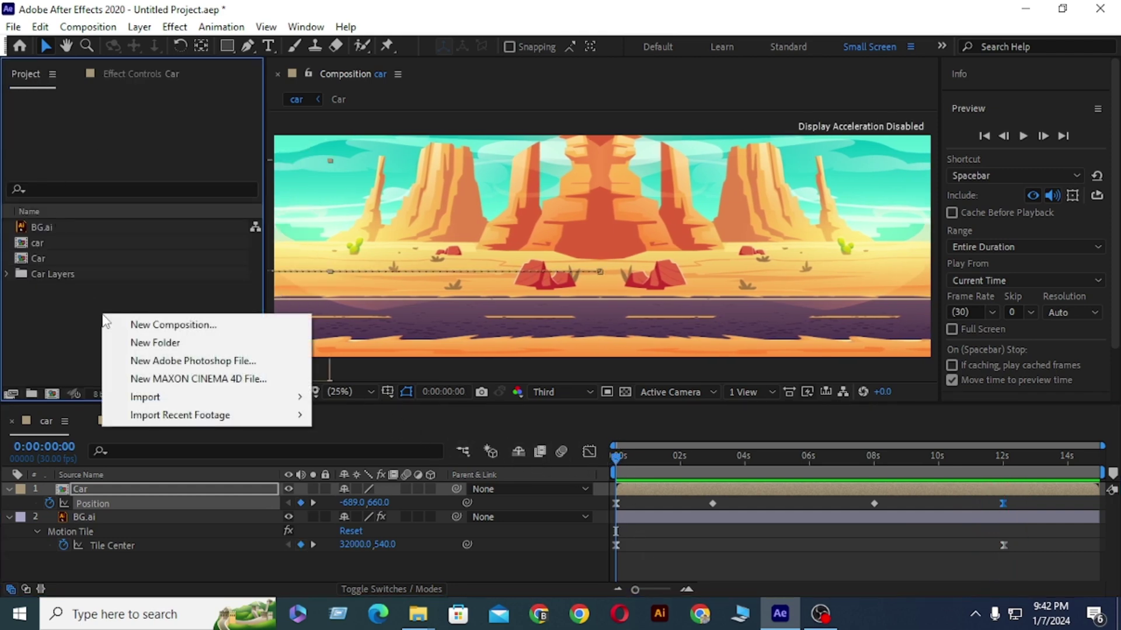
pyautogui.click(162, 324)
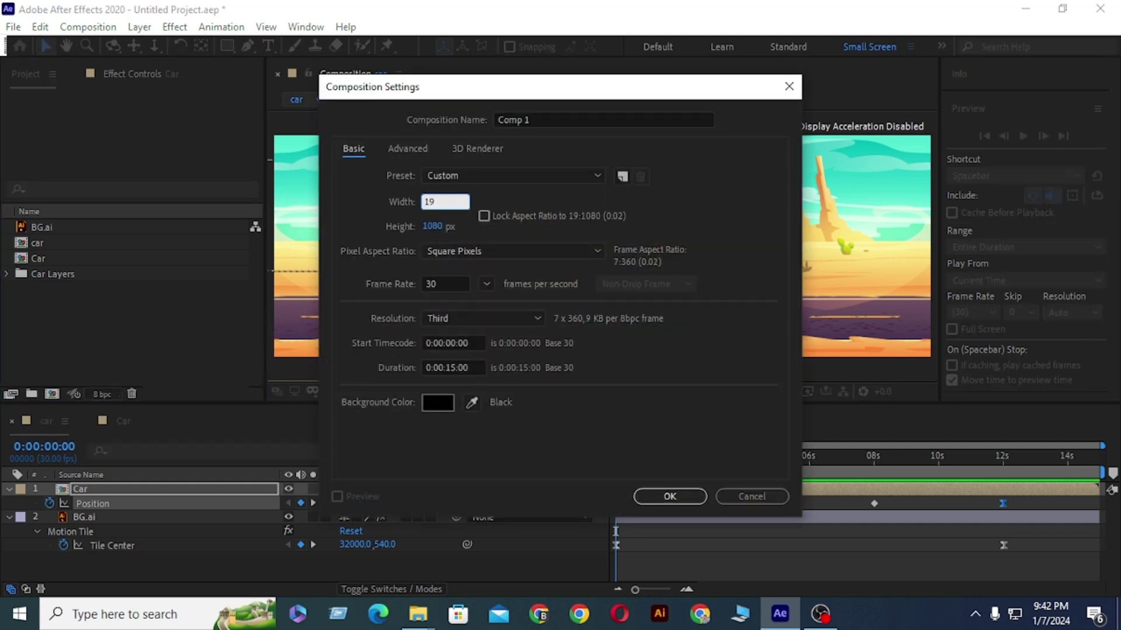
pyautogui.click(665, 495)
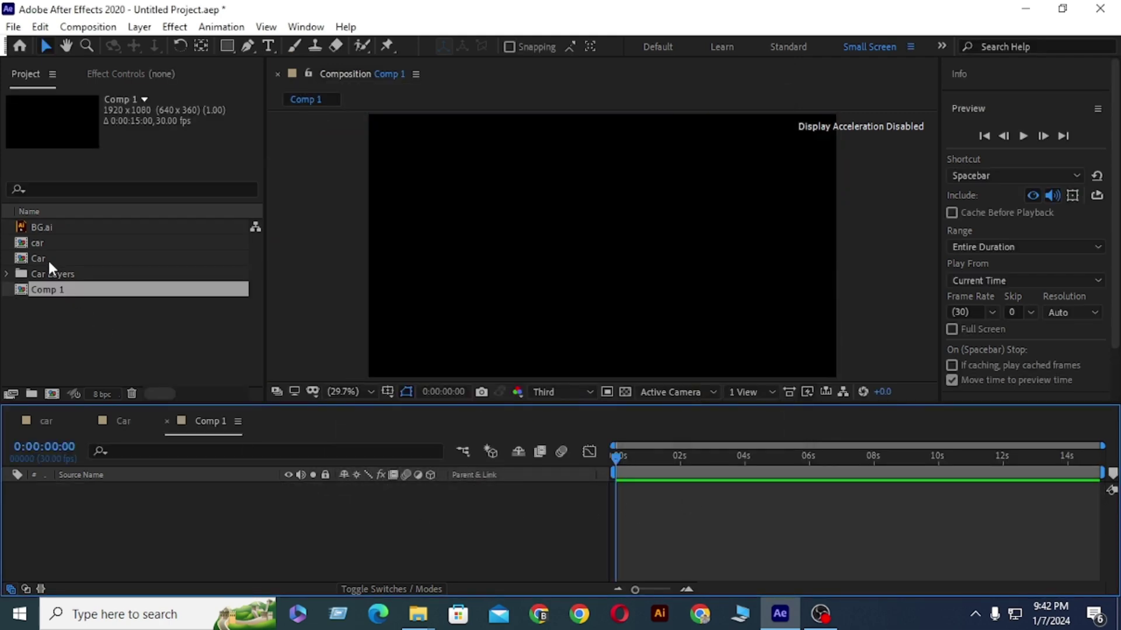
# Add the 'car' composition as a layer in Comp 1 and preview the result
pyautogui.moveTo(44, 243); pyautogui.dragTo(71, 492)
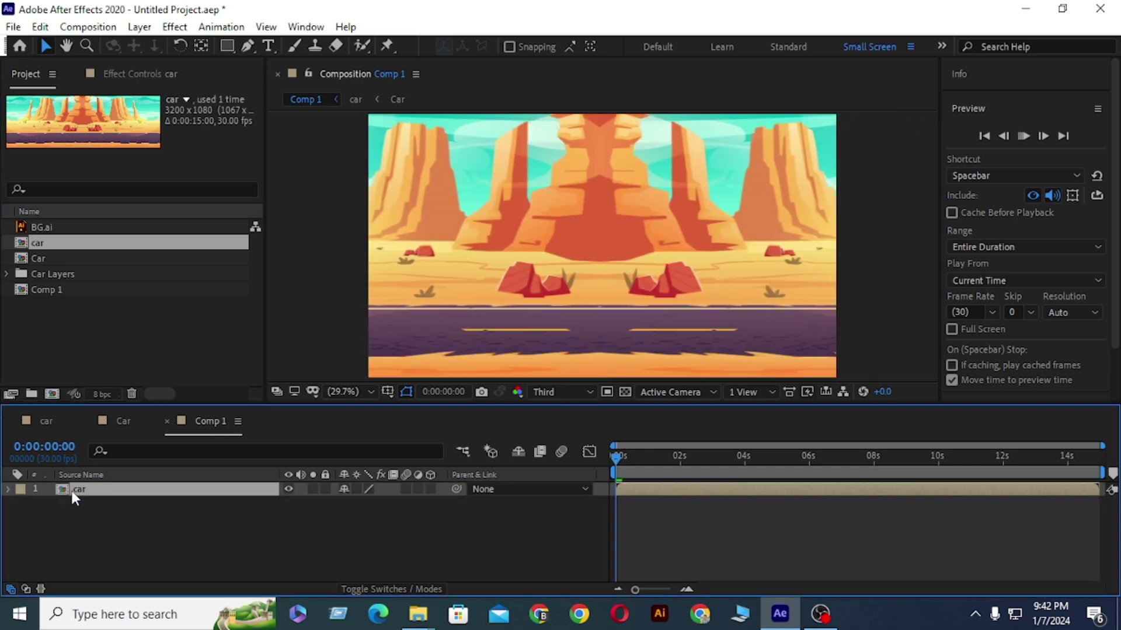
pyautogui.press('space')
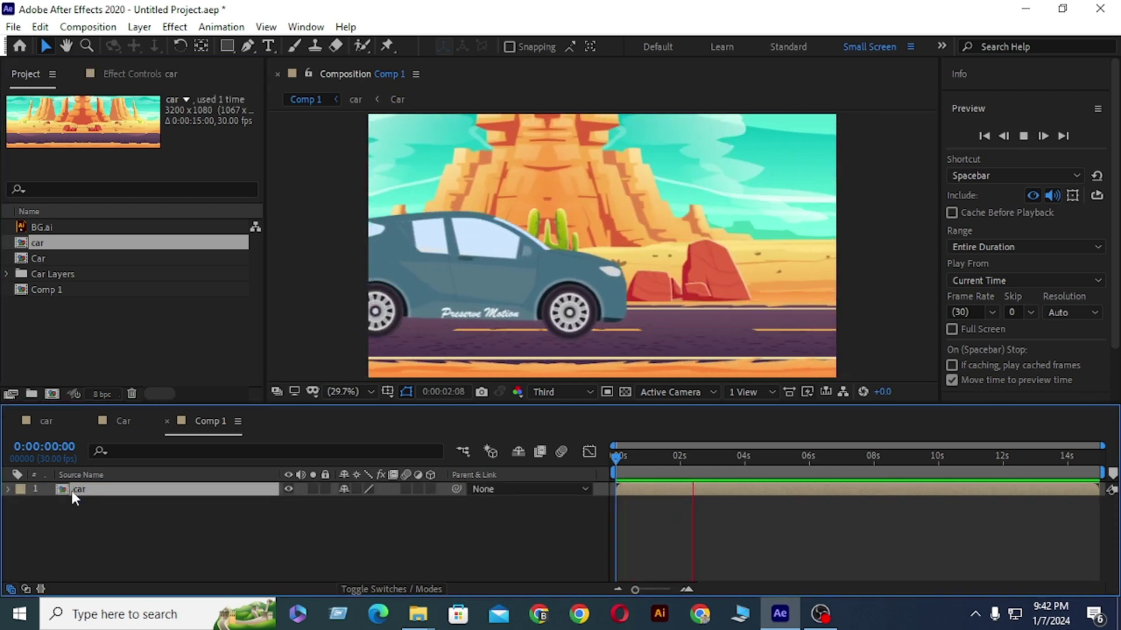